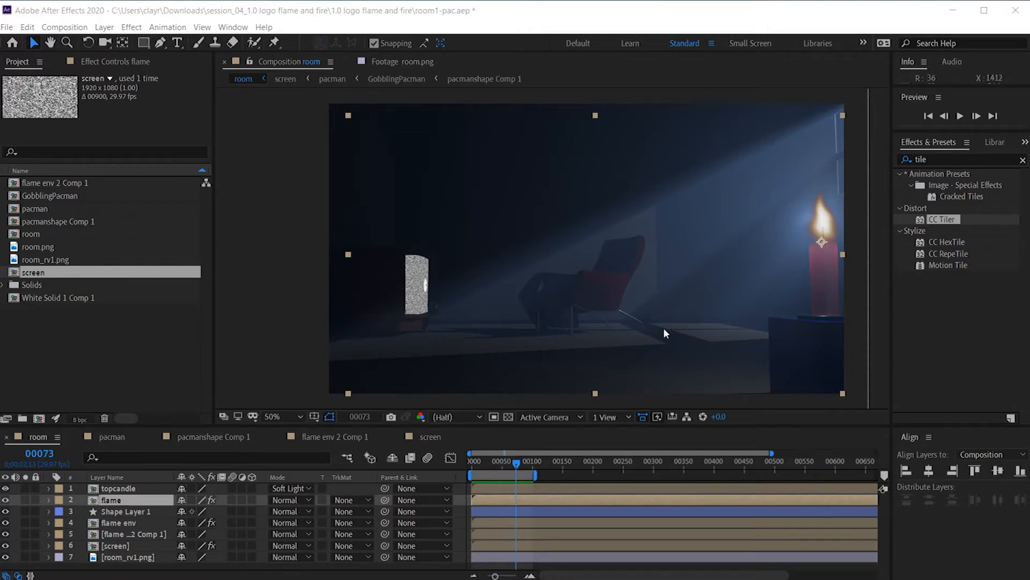
Step: Add a second copy of the screen comp directly above the room_rv1.png layer and find the Fast Box Blur effect
{"action": "left_click_drag", "start_coordinate": [18, 271], "coordinate": [40, 549]}
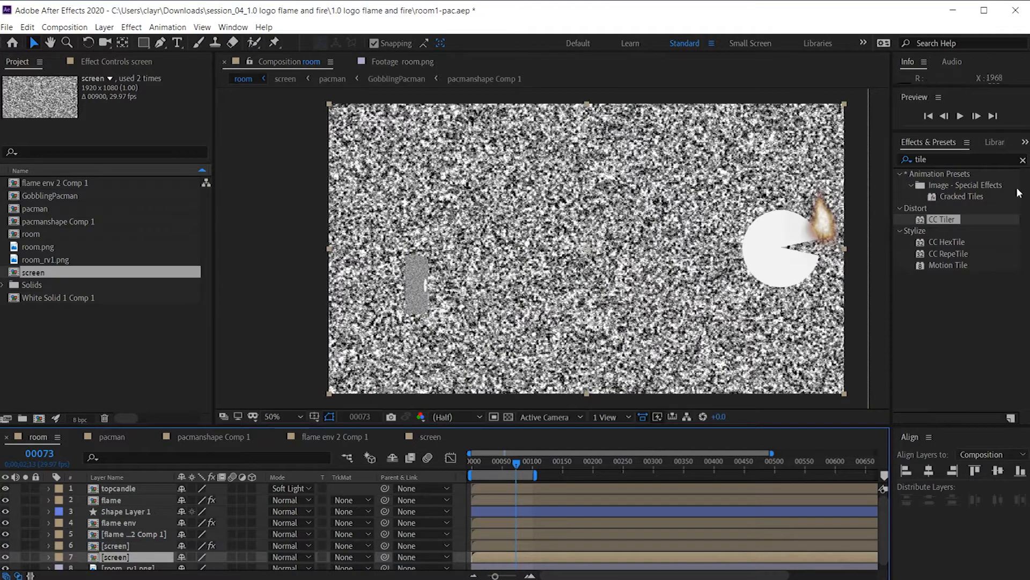
{"action": "left_click", "coordinate": [940, 160]}
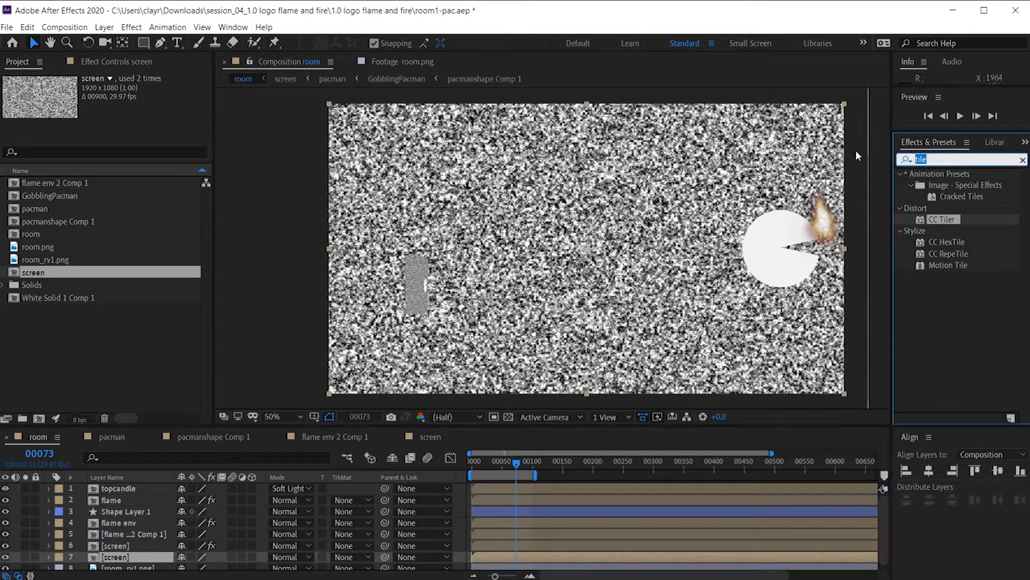
{"action": "type", "text": "blur"}
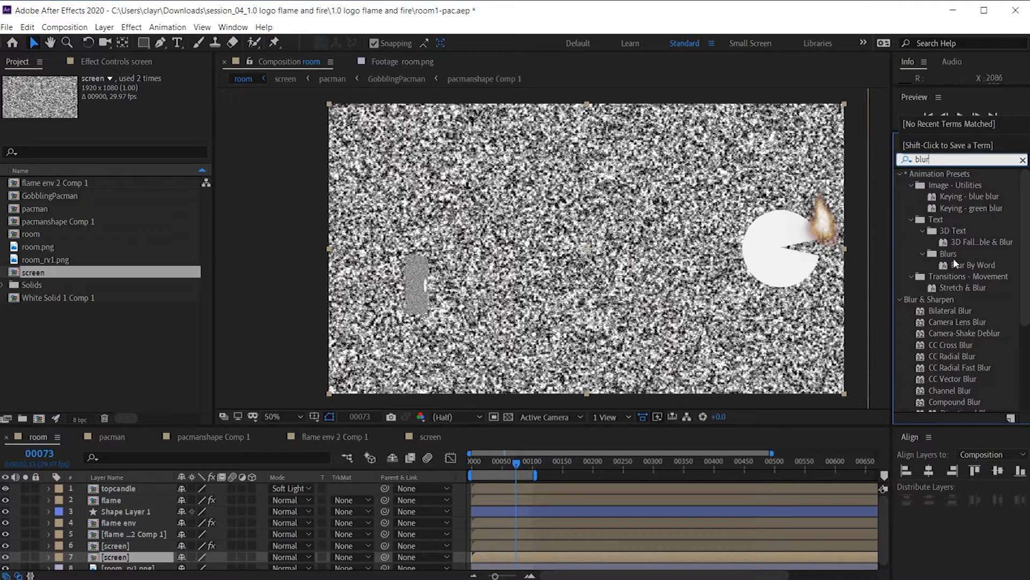
{"action": "left_click", "coordinate": [941, 161]}
{"action": "double_click", "coordinate": [941, 161]}
{"action": "type", "text": "fast"}
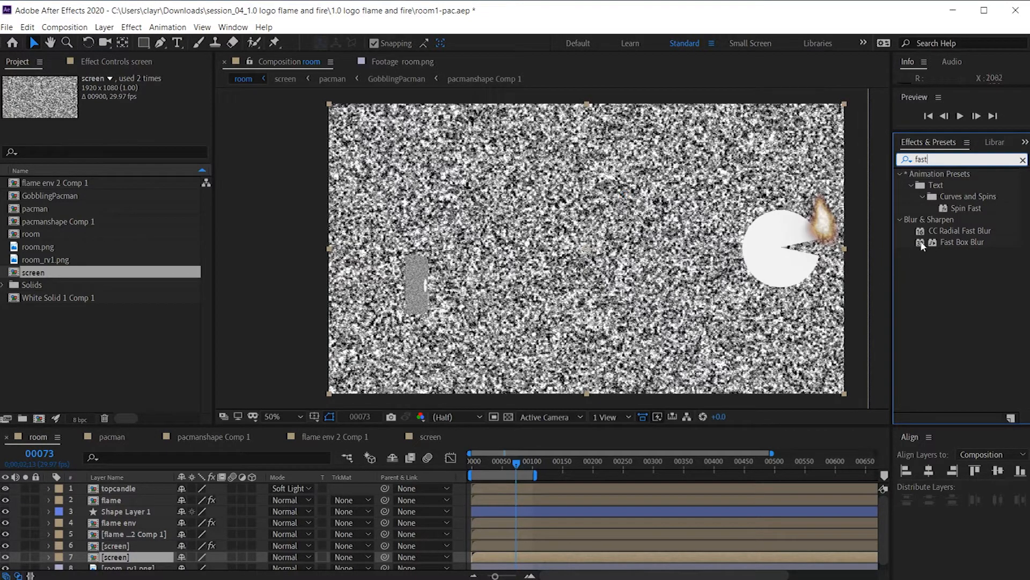
Step: Apply Fast Box Blur to the new lower screen layer with a blur radius of 60
{"action": "left_click_drag", "start_coordinate": [919, 245], "coordinate": [152, 563]}
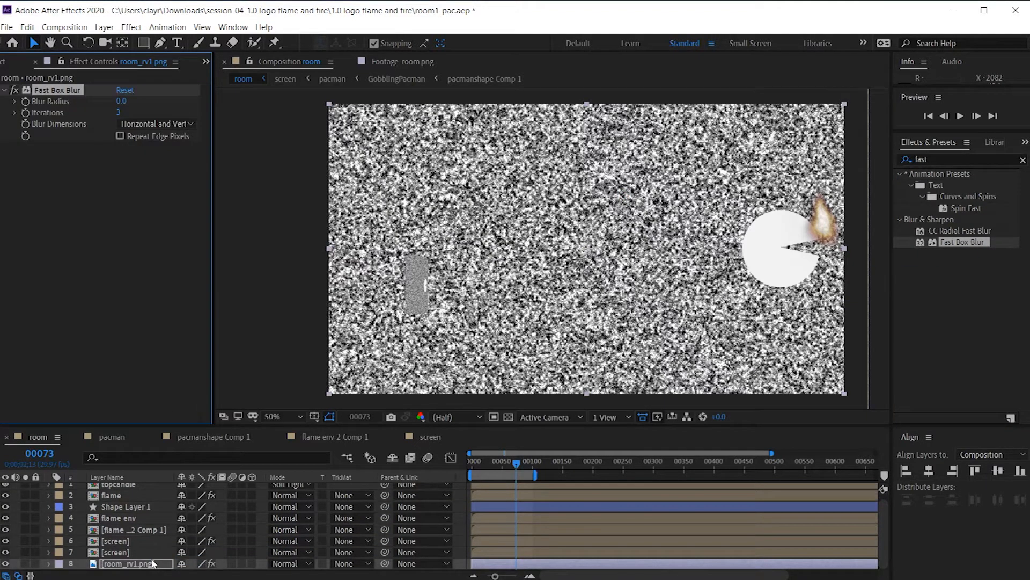
{"action": "key", "text": "ctrl+z"}
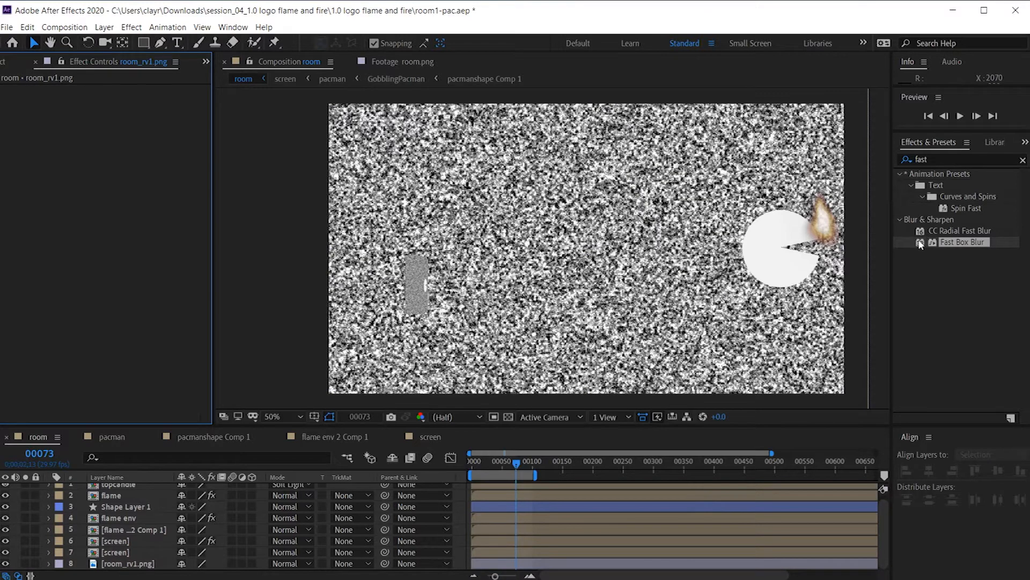
{"action": "left_click_drag", "start_coordinate": [920, 245], "coordinate": [107, 551]}
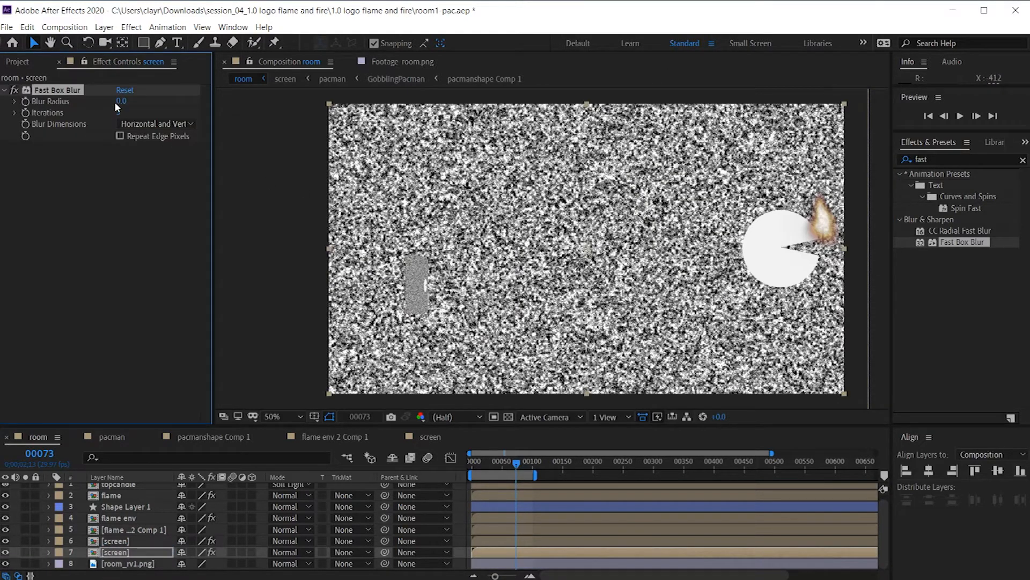
{"action": "left_click_drag", "start_coordinate": [121, 101], "coordinate": [156, 108]}
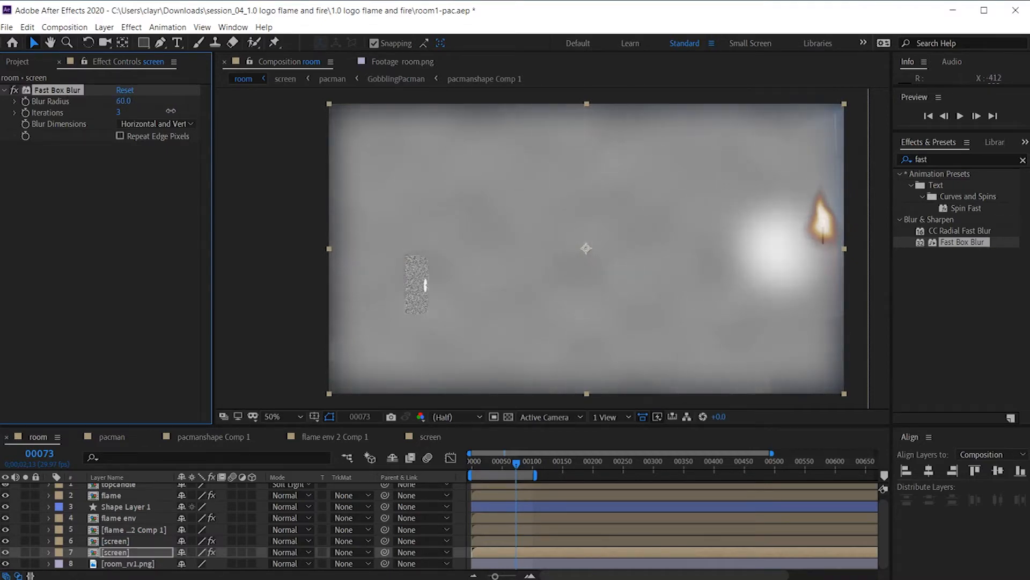
Step: Lower the blurred screen layer's opacity to 34% and preview the animation
{"action": "mouse_move", "coordinate": [523, 462]}
{"action": "left_mouse_down"}
{"action": "mouse_move", "coordinate": [457, 465]}
{"action": "mouse_move", "coordinate": [521, 470]}
{"action": "mouse_move", "coordinate": [490, 468]}
{"action": "mouse_move", "coordinate": [505, 469]}
{"action": "left_mouse_up"}
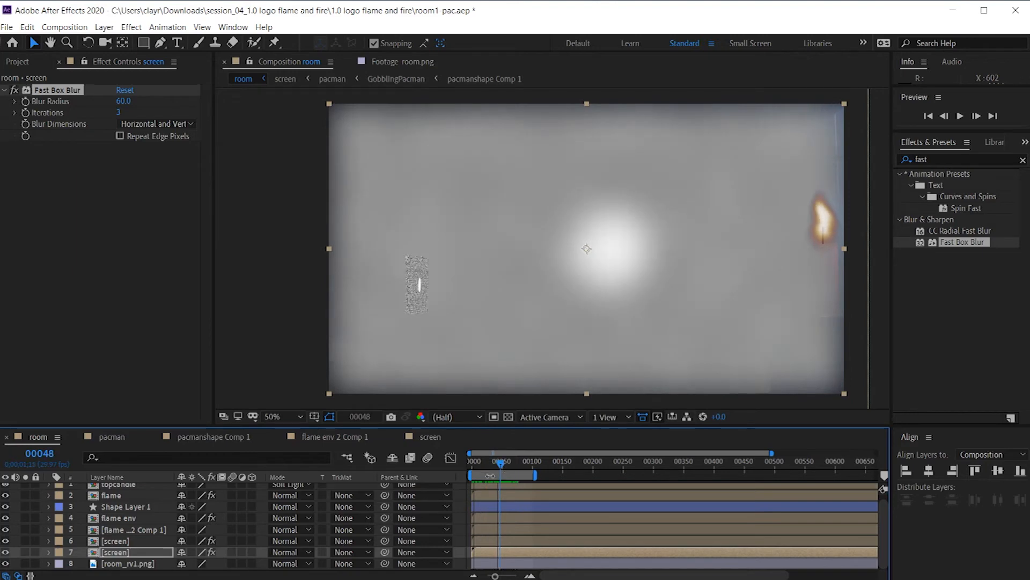
{"action": "key", "text": "t"}
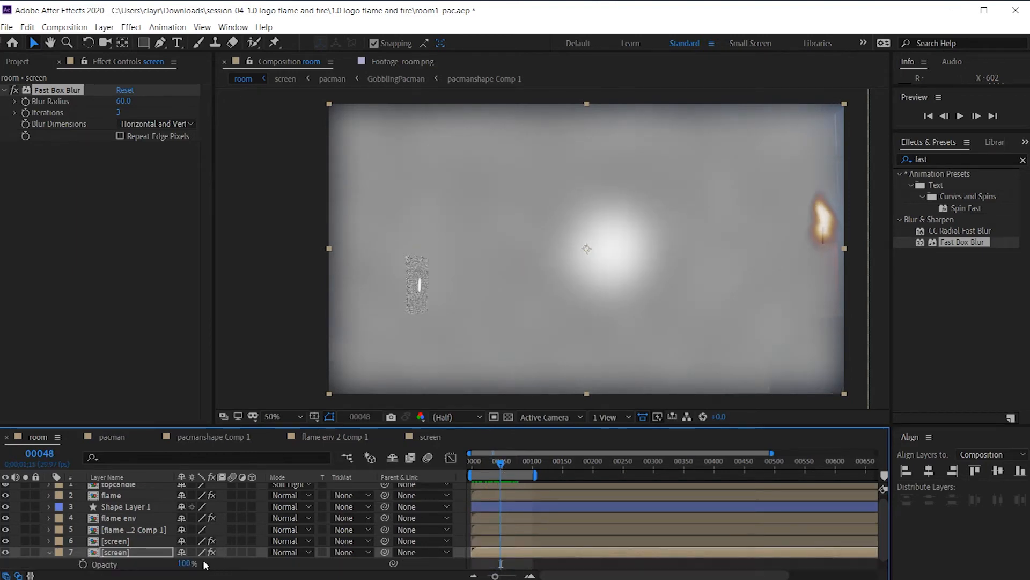
{"action": "left_click_drag", "start_coordinate": [184, 564], "coordinate": [146, 568]}
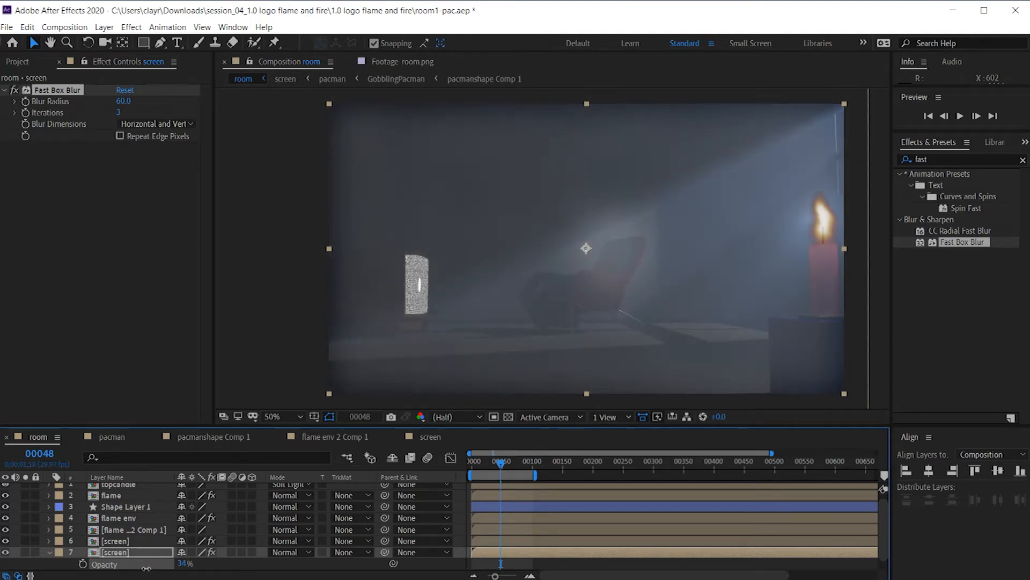
{"action": "key", "text": "space"}
{"action": "key", "text": "v"}
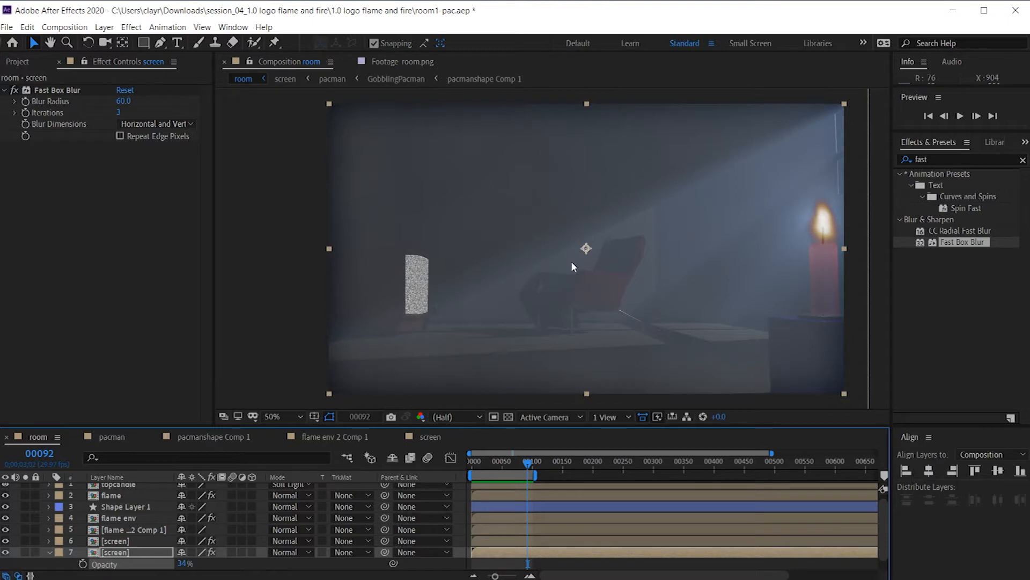
Step: Mask the blurred screen layer with a four-point Pen shape widening from the small TV screen to the candle side, and preview the glow
{"action": "left_click_drag", "start_coordinate": [533, 468], "coordinate": [488, 481]}
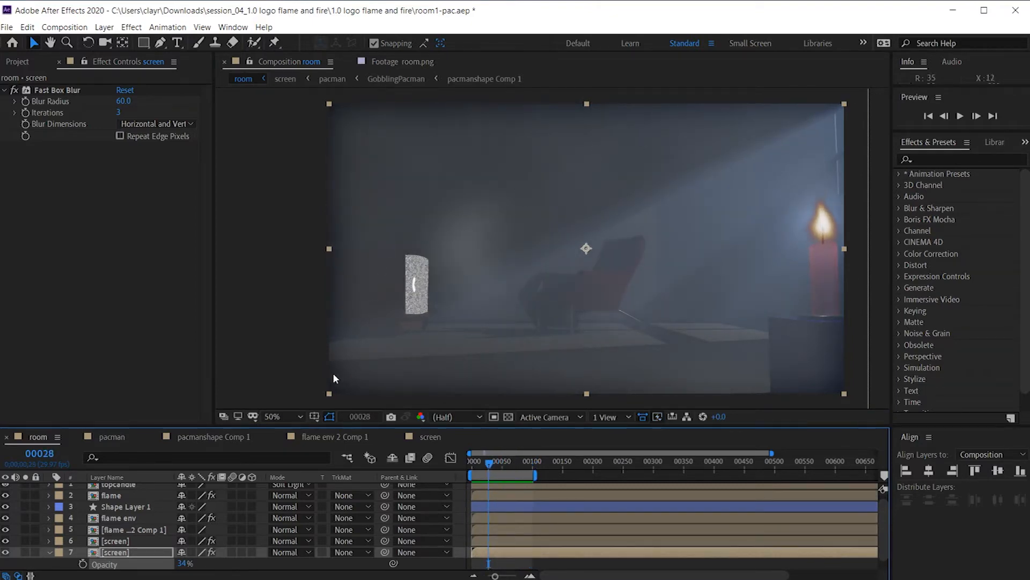
{"action": "left_click", "coordinate": [160, 43]}
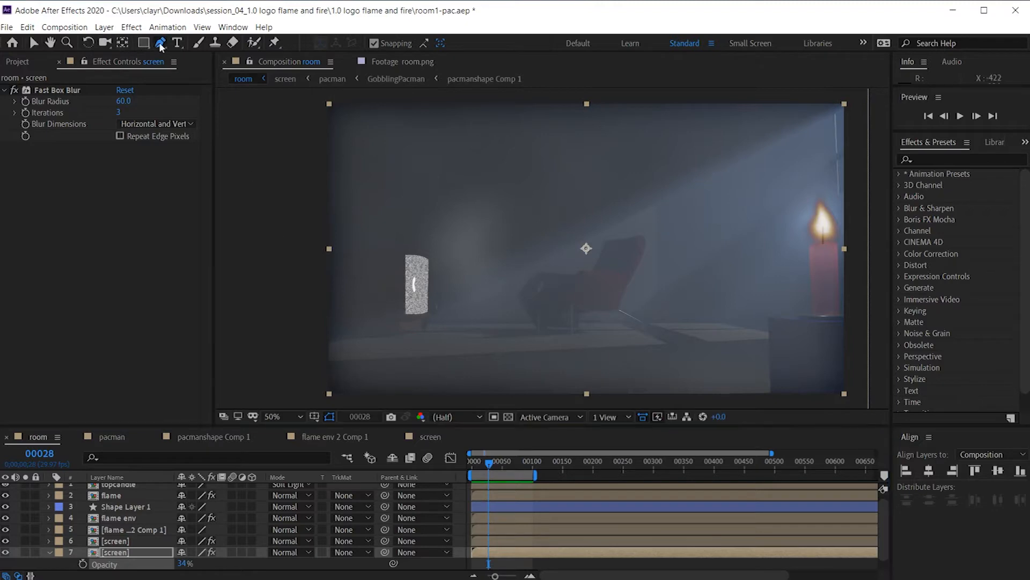
{"action": "left_click", "coordinate": [404, 255]}
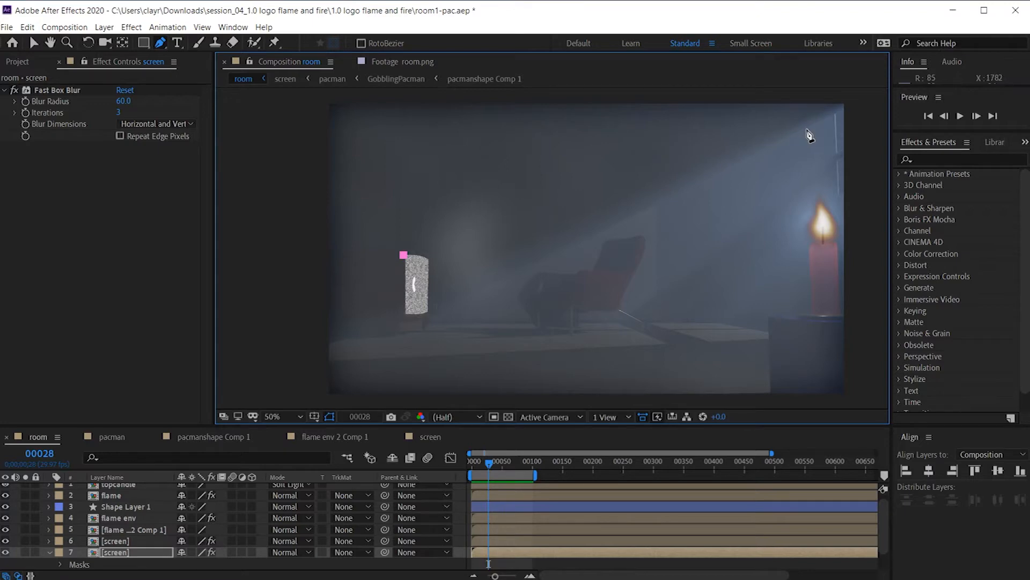
{"action": "left_click", "coordinate": [840, 110]}
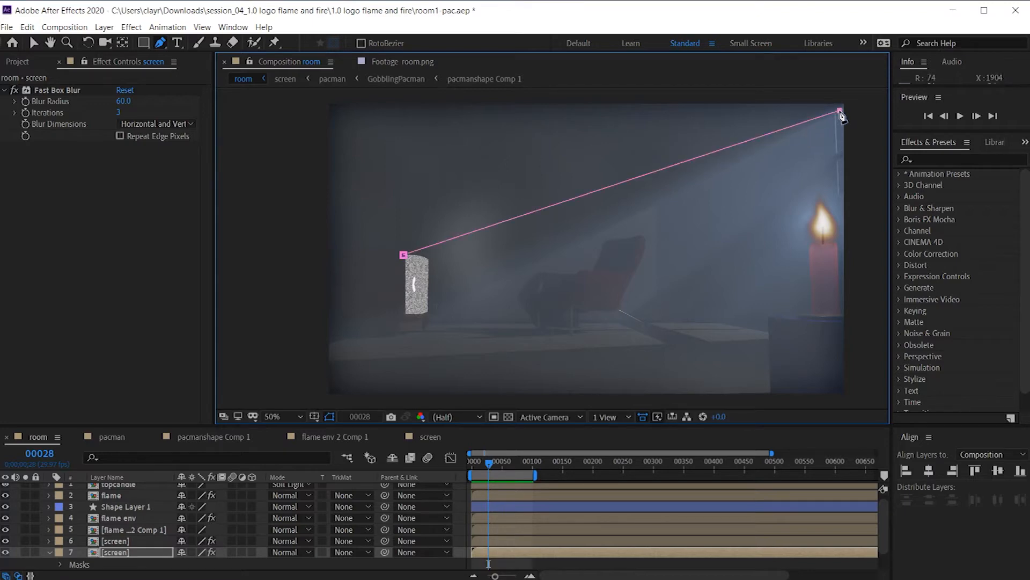
{"action": "left_click", "coordinate": [826, 313]}
{"action": "left_click", "coordinate": [405, 313]}
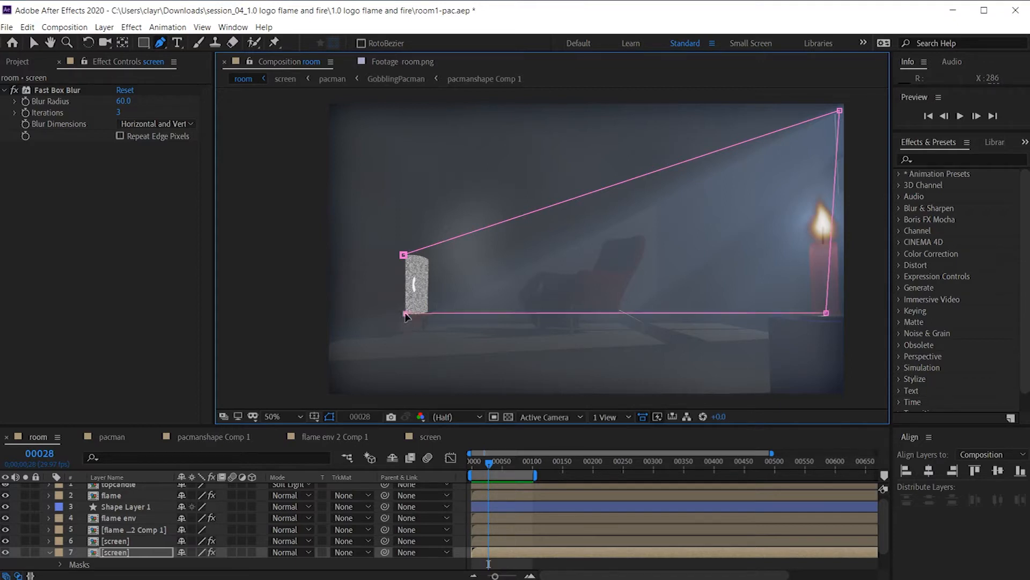
{"action": "left_click", "coordinate": [403, 255]}
{"action": "left_click", "coordinate": [33, 43]}
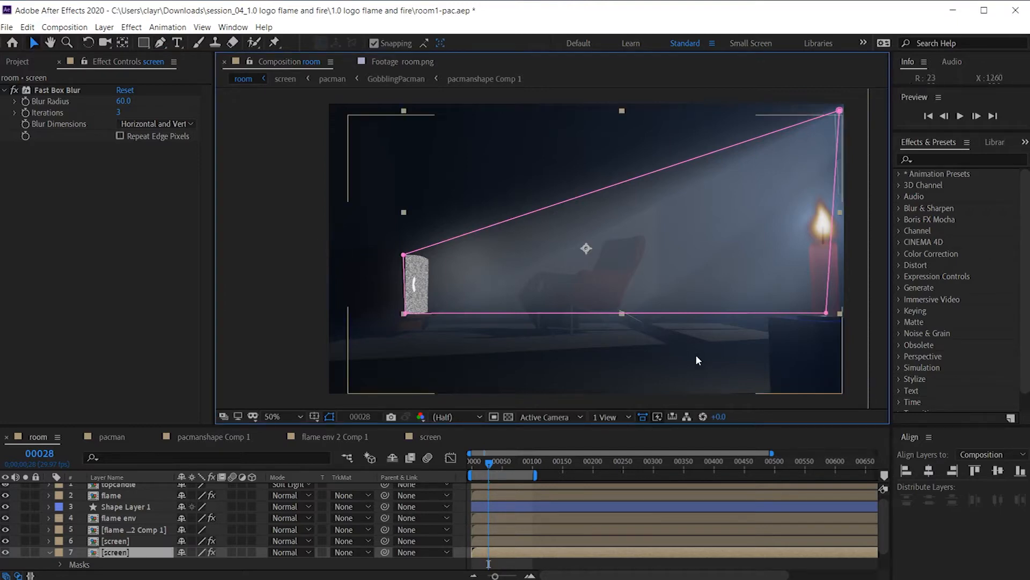
{"action": "left_click", "coordinate": [312, 328]}
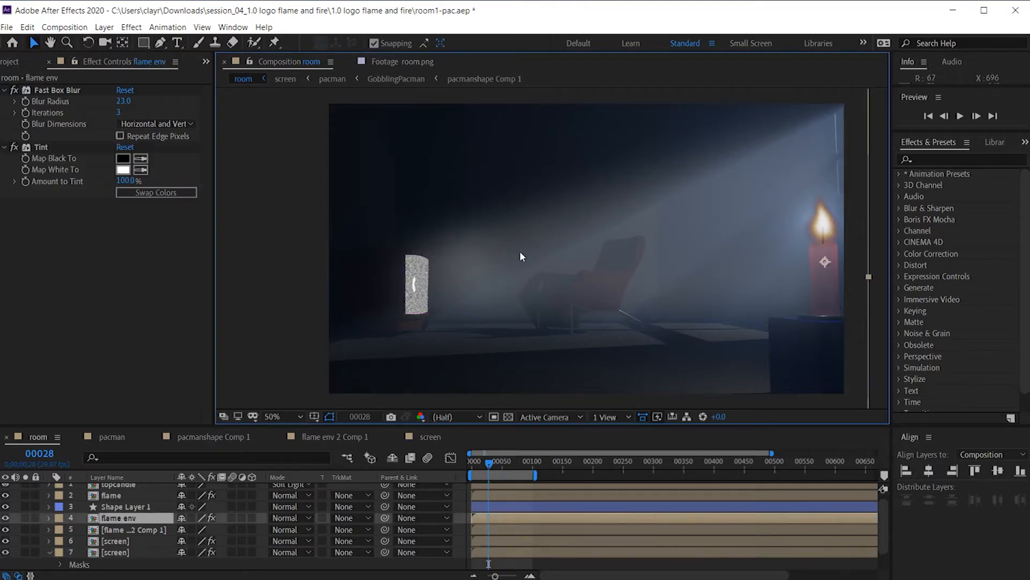
{"action": "key", "text": "space"}
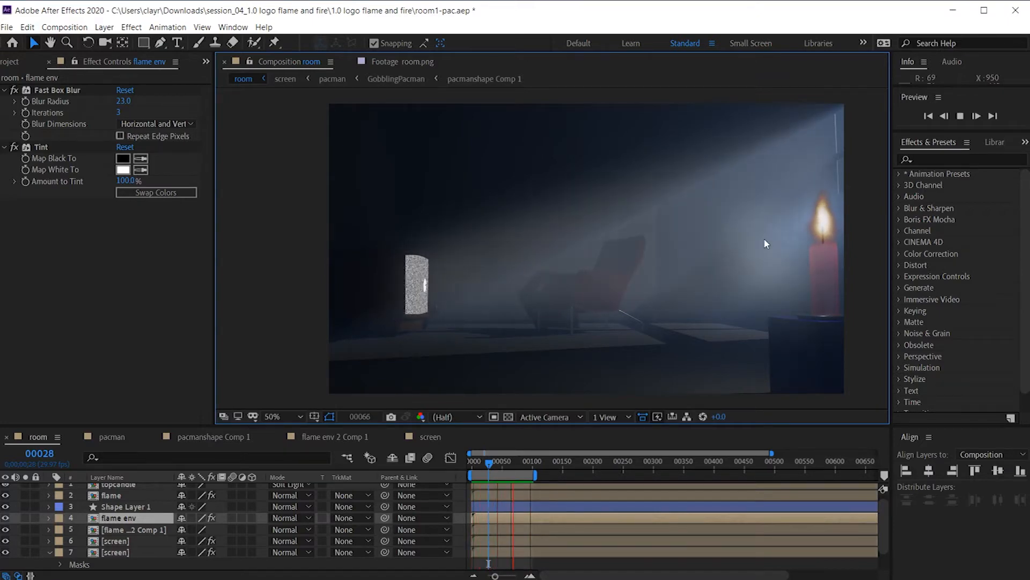
{"action": "key", "text": "space"}
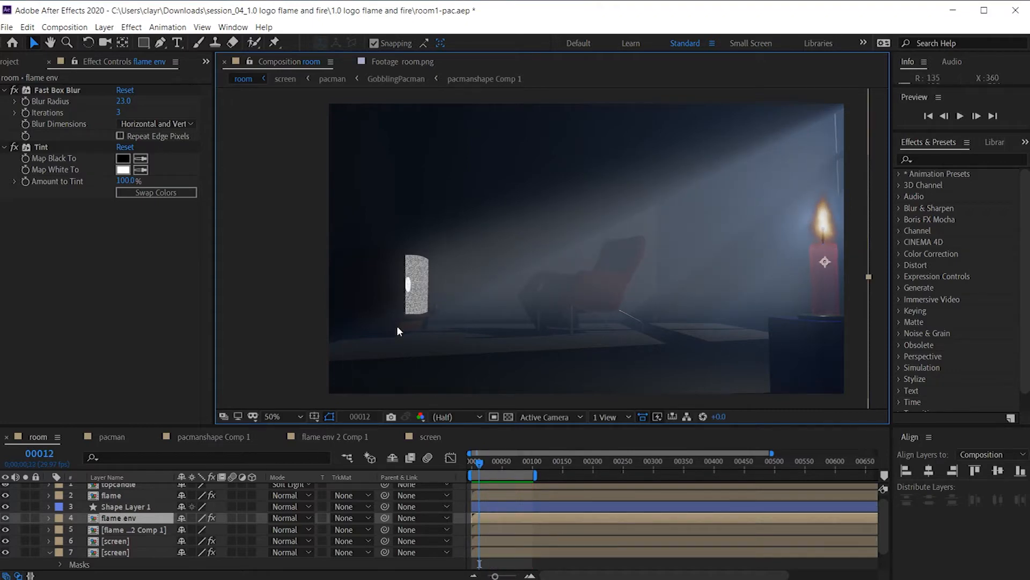
Step: Set the masked screen layer's opacity to 19% and its blending mode to Overlay, then preview the result
{"action": "left_click", "coordinate": [121, 518]}
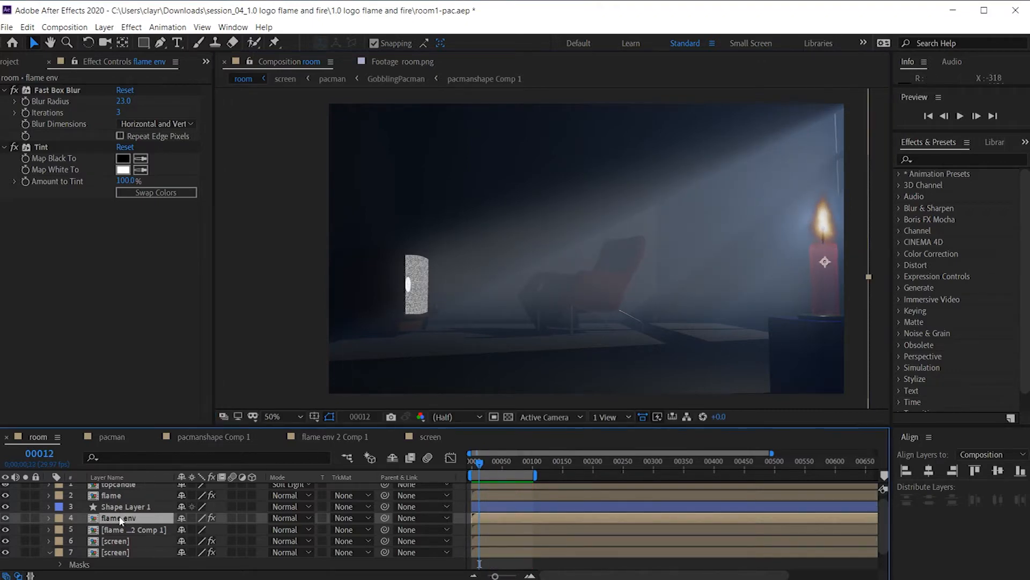
{"action": "scroll", "coordinate": [118, 523], "scroll_direction": "down", "scroll_amount": 1}
{"action": "left_click", "coordinate": [116, 529]}
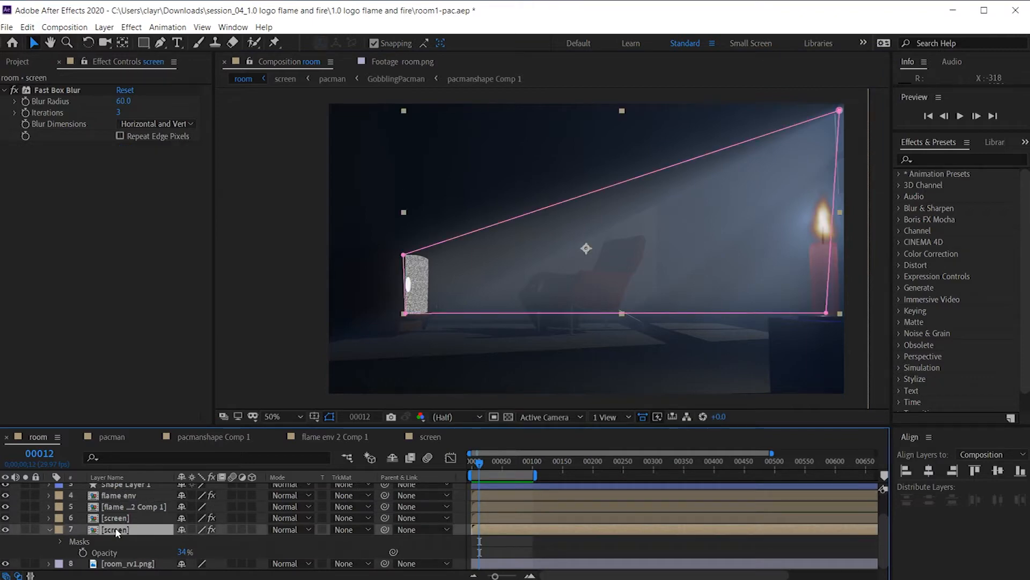
{"action": "left_click_drag", "start_coordinate": [181, 553], "coordinate": [175, 554]}
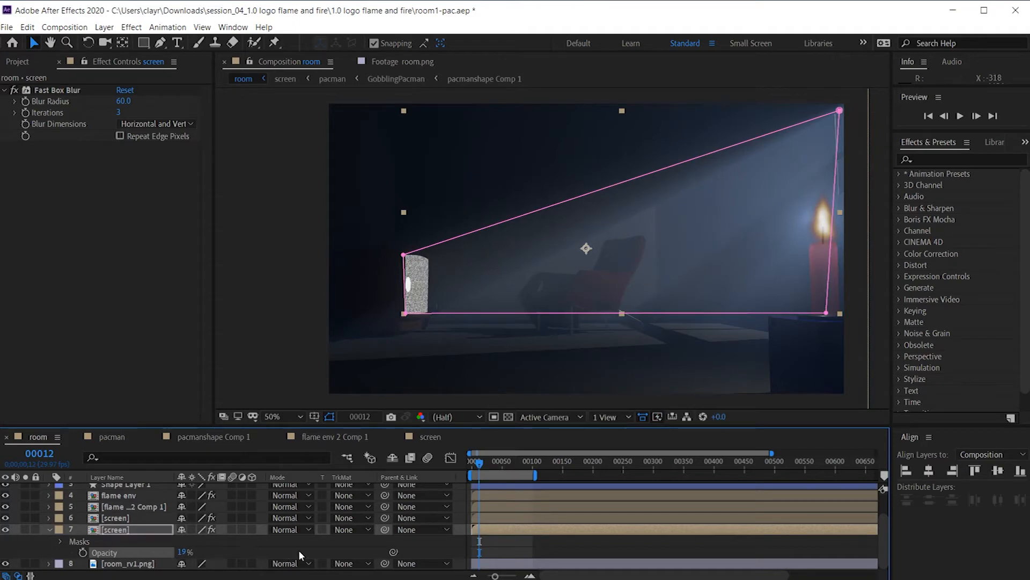
{"action": "left_click", "coordinate": [299, 530]}
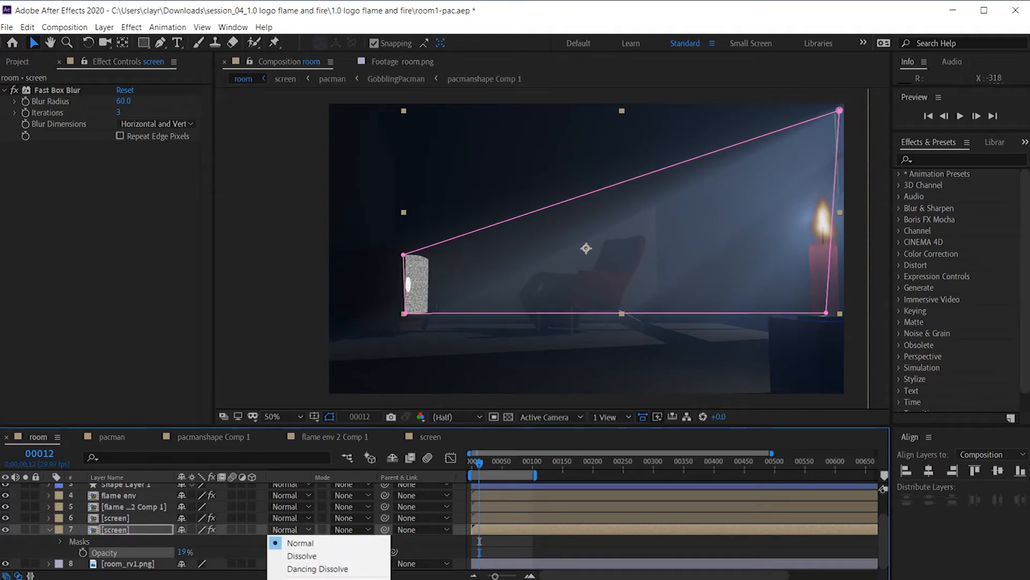
{"action": "key", "text": "space"}
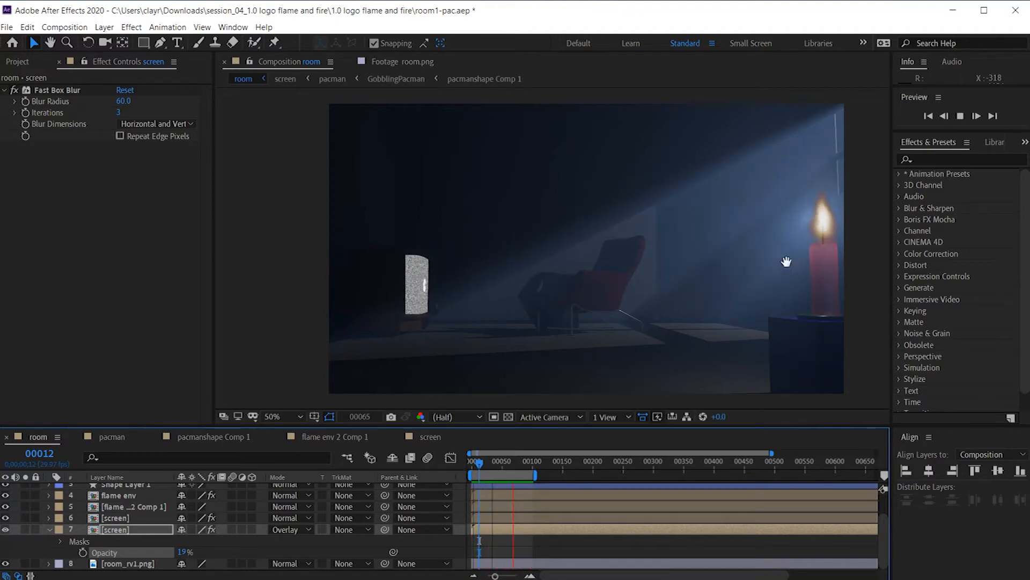
{"action": "key", "text": "space"}
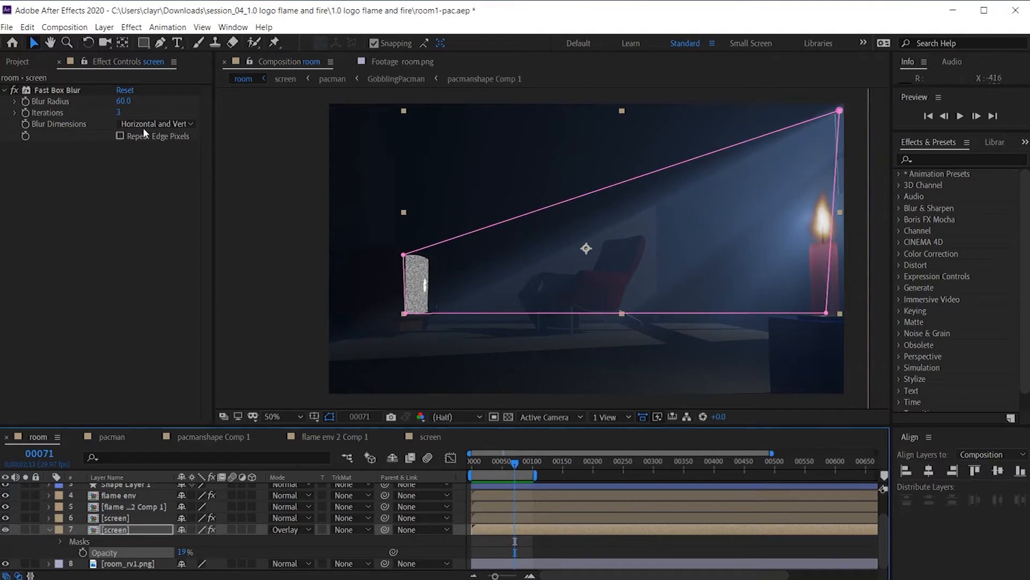
Step: Try a Fast Box Blur radius of 138 on the masked screen layer and preview it
{"action": "left_click", "coordinate": [95, 529]}
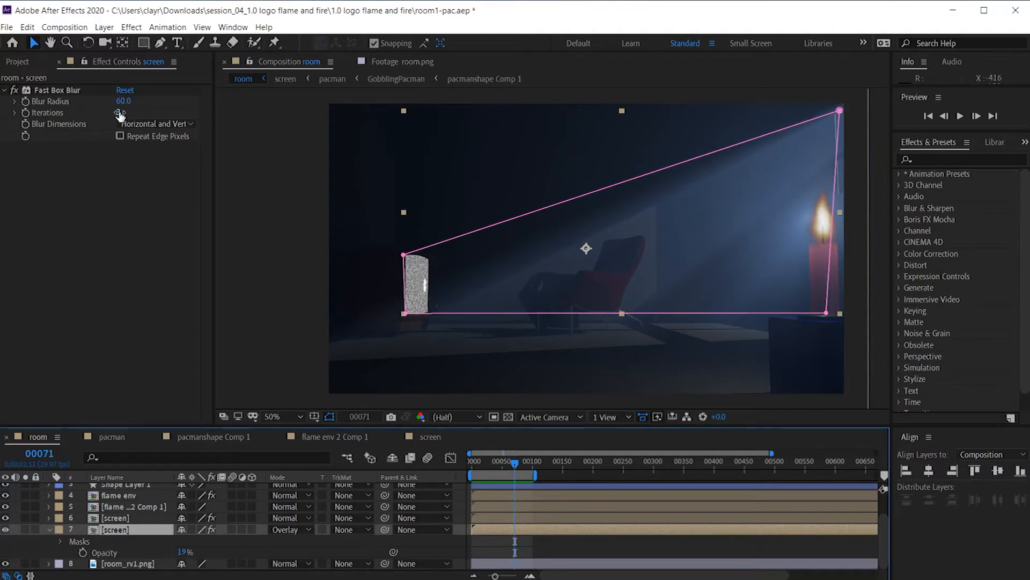
{"action": "left_click_drag", "start_coordinate": [124, 101], "coordinate": [184, 109]}
{"action": "key", "text": "space"}
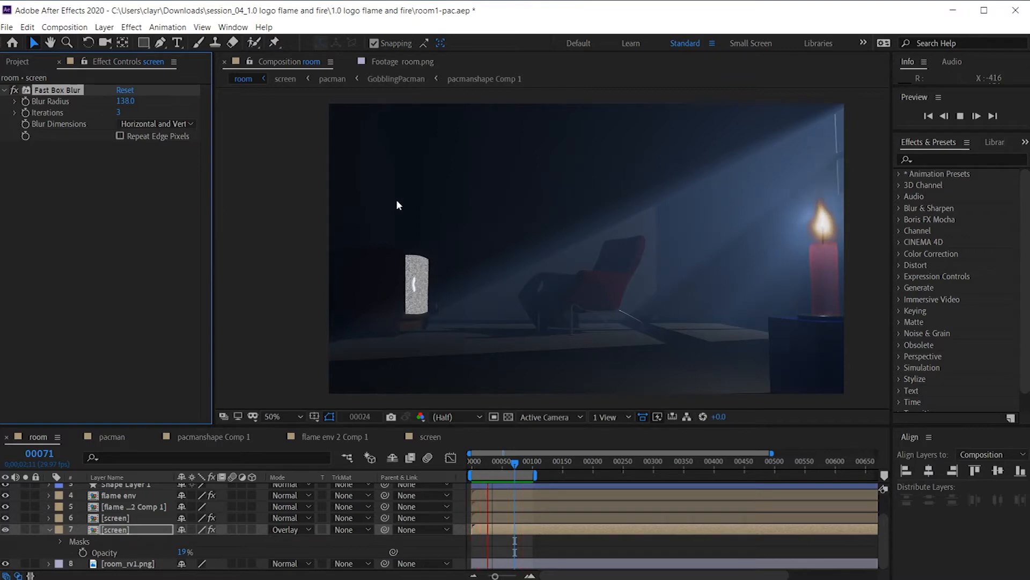
Step: Set the masked screen layer's Fast Box Blur radius to 19 and preview the glow
{"action": "left_click_drag", "start_coordinate": [129, 101], "coordinate": [35, 113]}
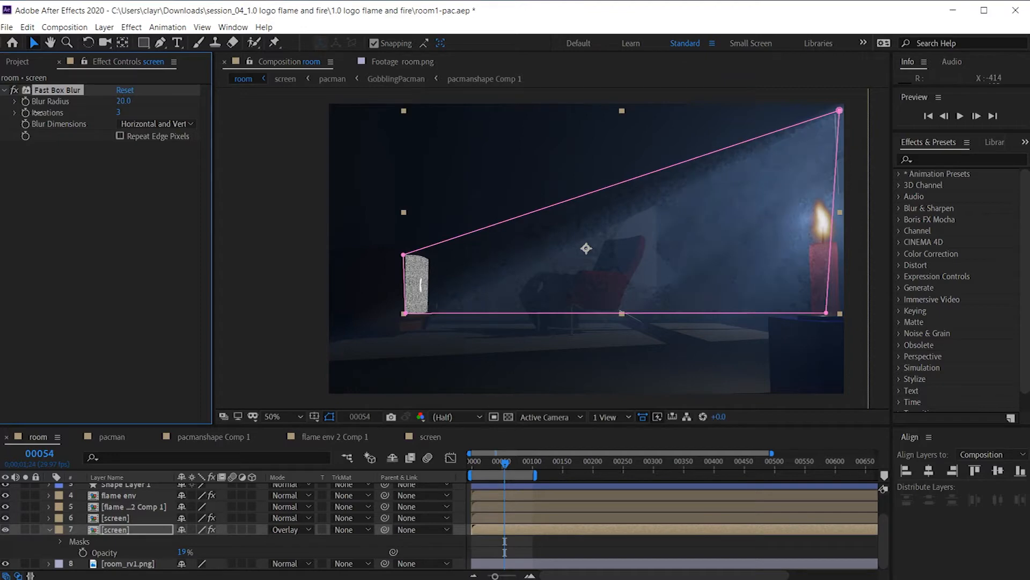
{"action": "key", "text": "space"}
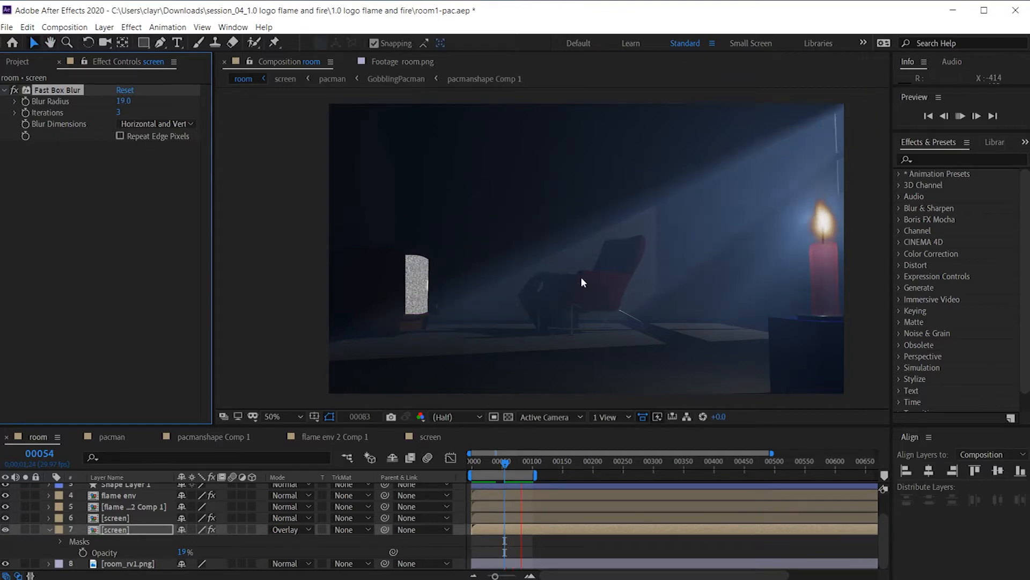
{"action": "key", "text": "space"}
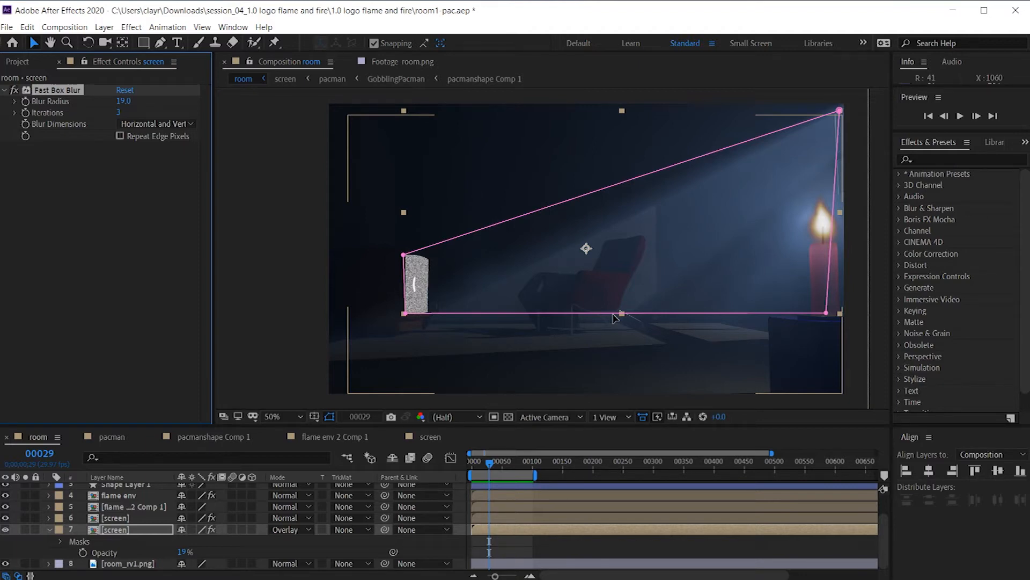
{"action": "left_click", "coordinate": [52, 129]}
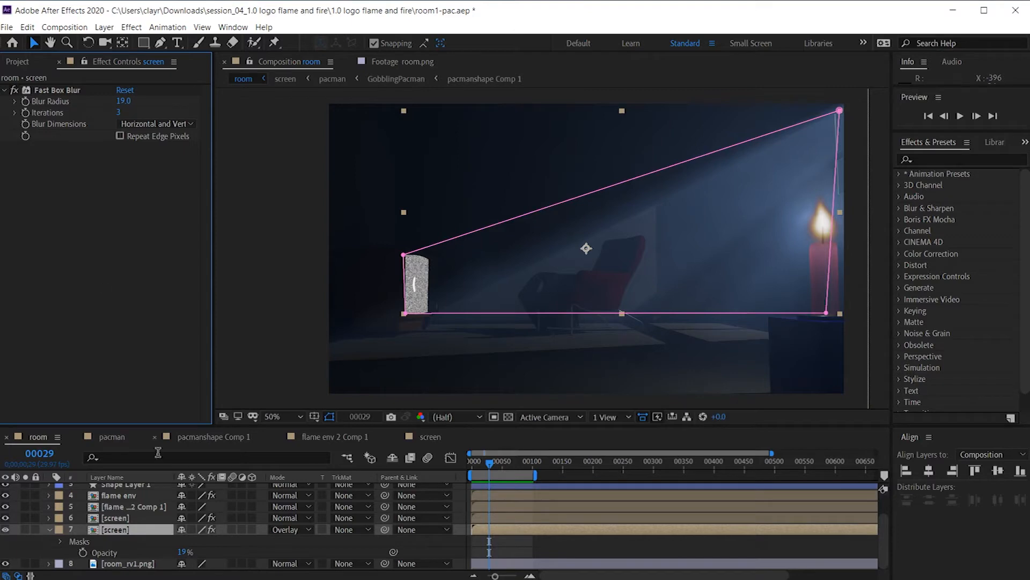
{"action": "left_click", "coordinate": [174, 62]}
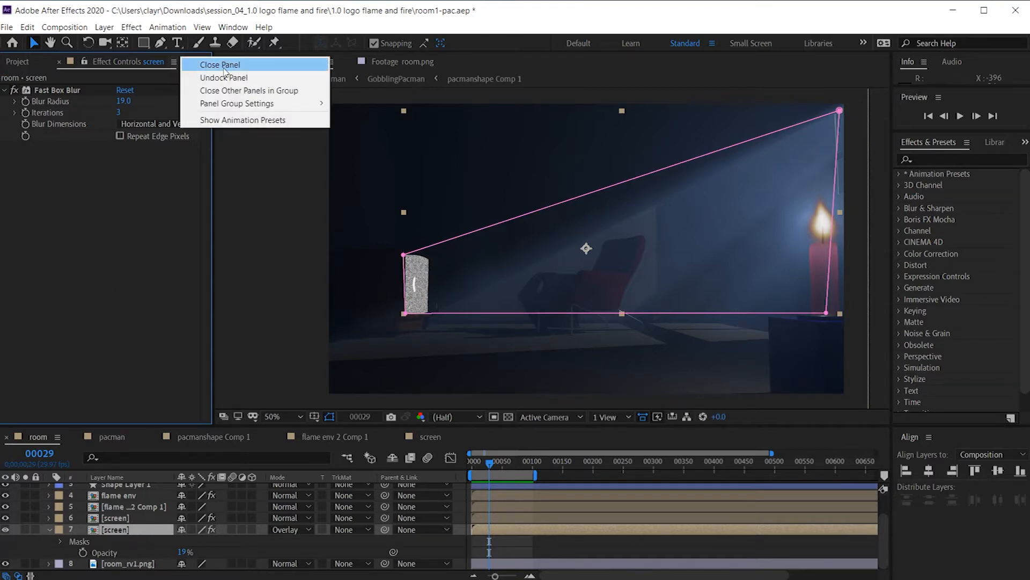
{"action": "left_click", "coordinate": [115, 162]}
Step: Duplicate the screen composition in the project and rename the copy "screen no pacman"
{"action": "left_click", "coordinate": [22, 62]}
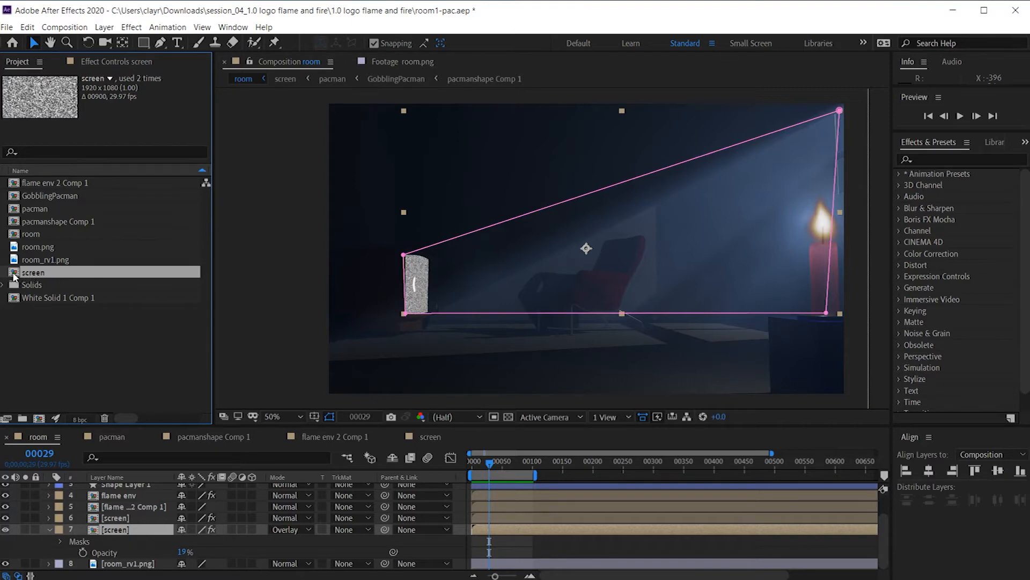
{"action": "key", "text": "ctrl+d"}
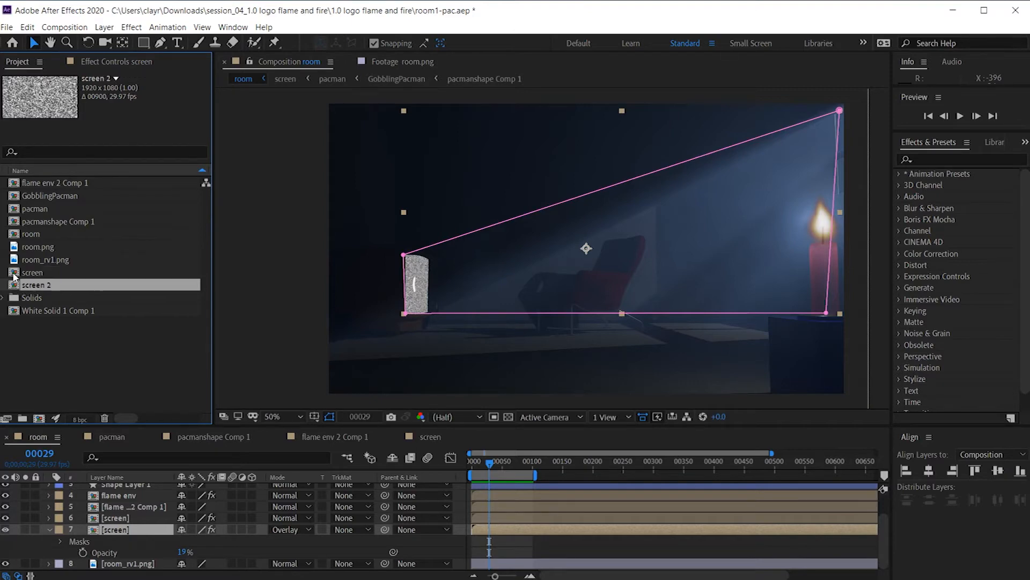
{"action": "key", "text": "Return"}
{"action": "left_click", "coordinate": [39, 286]}
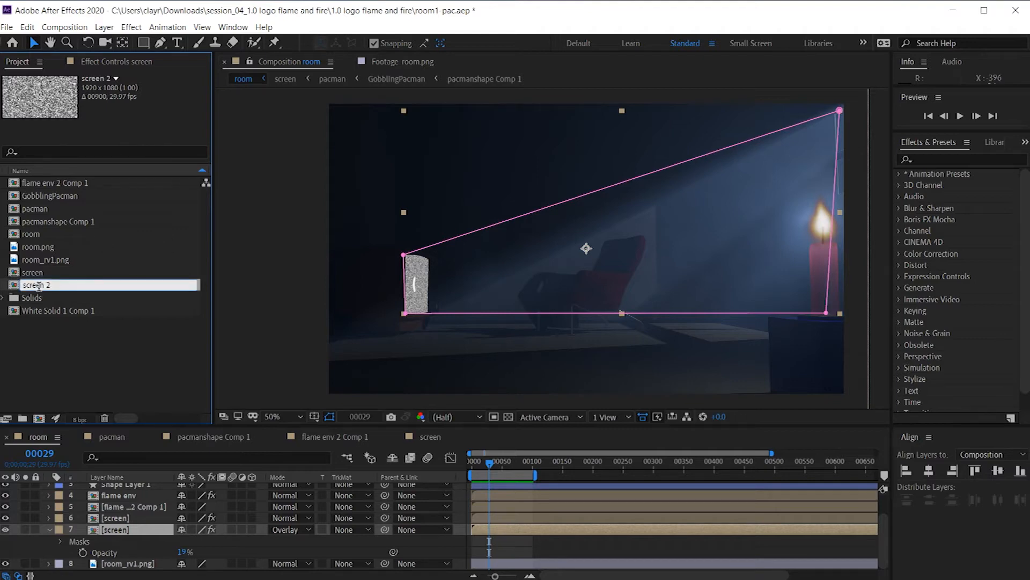
{"action": "type", "text": "no pacman"}
{"action": "key", "text": "Return"}
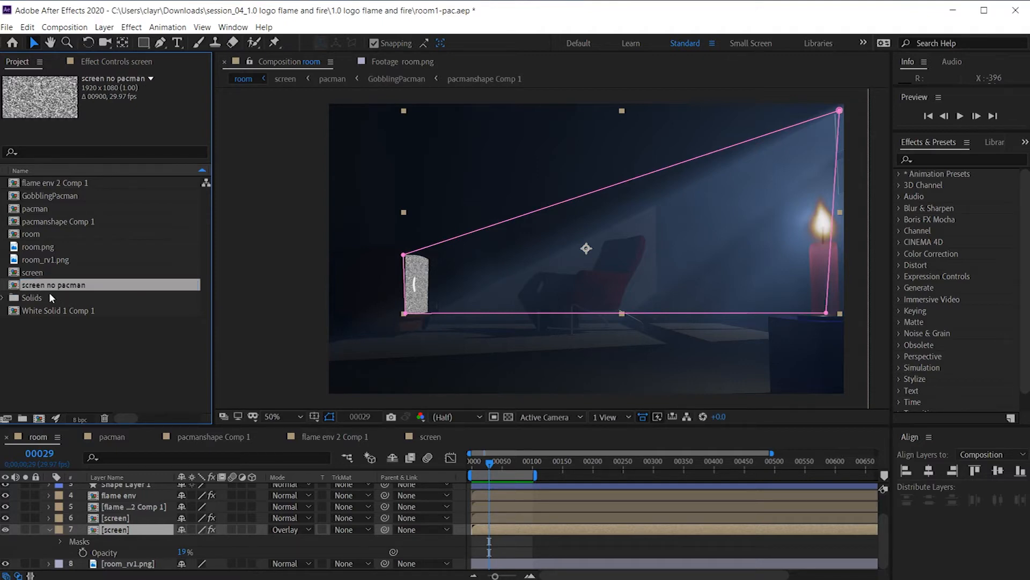
Step: Open the screen no pacman composition and delete its pacman layer, keeping only the fractal noise solid
{"action": "left_click", "coordinate": [39, 272]}
{"action": "left_click", "coordinate": [41, 285]}
{"action": "double_click", "coordinate": [16, 291]}
{"action": "left_click", "coordinate": [94, 490]}
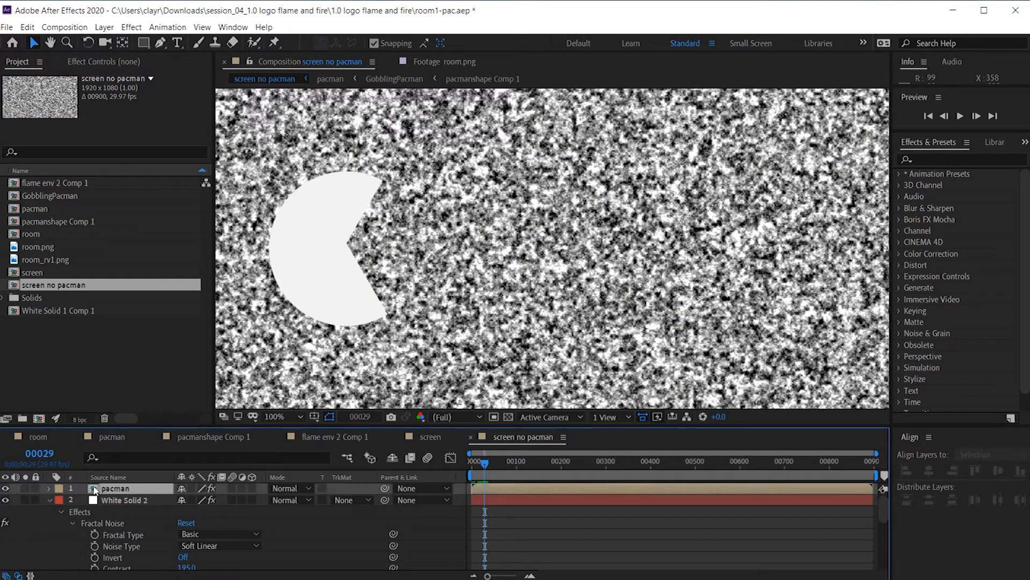
{"action": "key", "text": "Delete"}
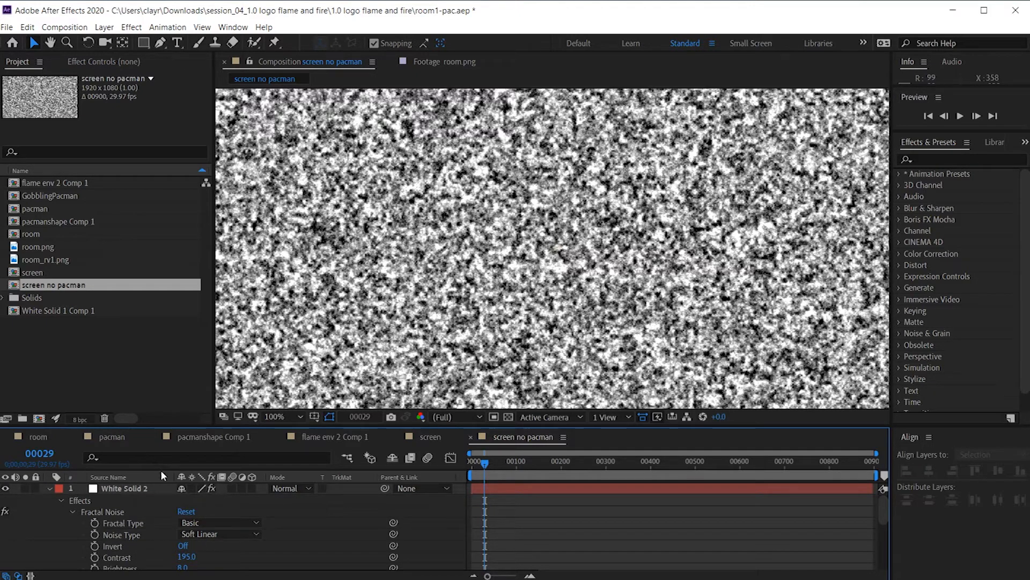
Step: In the room composition, replace the masked screen layer's source with screen no pacman and preview from the first frame
{"action": "left_click", "coordinate": [40, 437]}
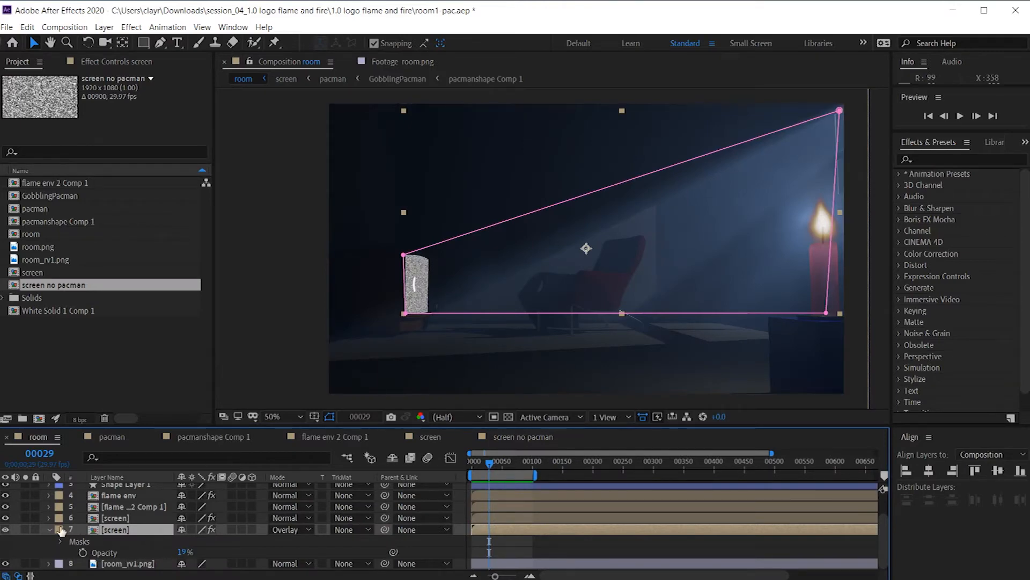
{"action": "left_click", "coordinate": [50, 528]}
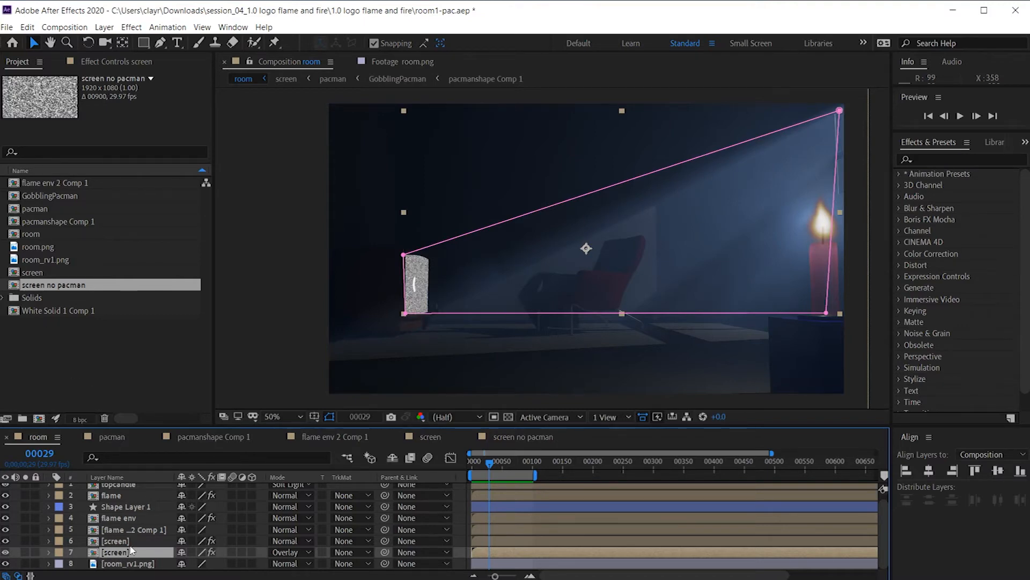
{"action": "left_click_drag", "start_coordinate": [37, 288], "coordinate": [99, 555]}
{"action": "left_click_drag", "start_coordinate": [488, 463], "coordinate": [471, 463]}
{"action": "key", "text": "space"}
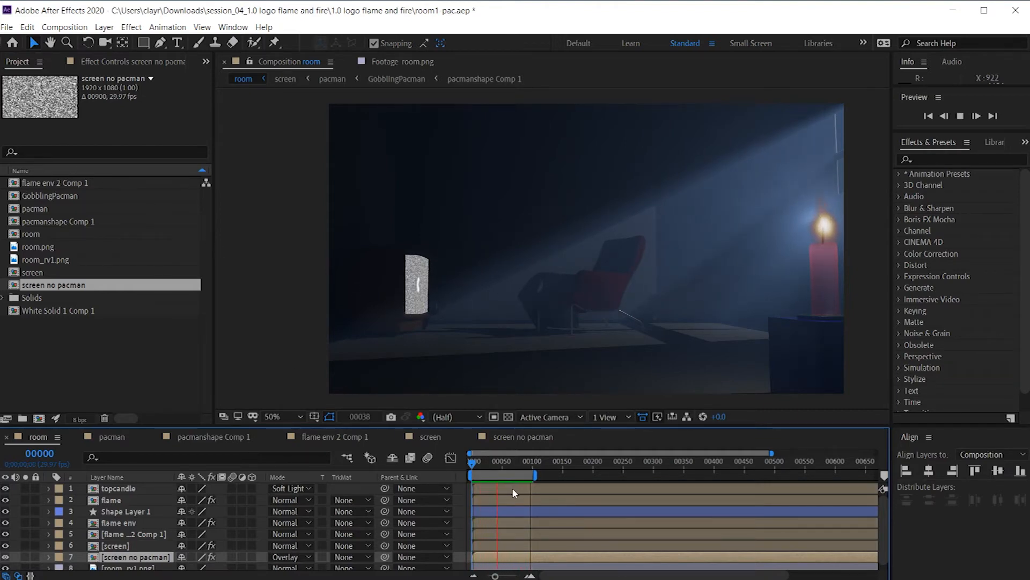
{"action": "key", "text": "space"}
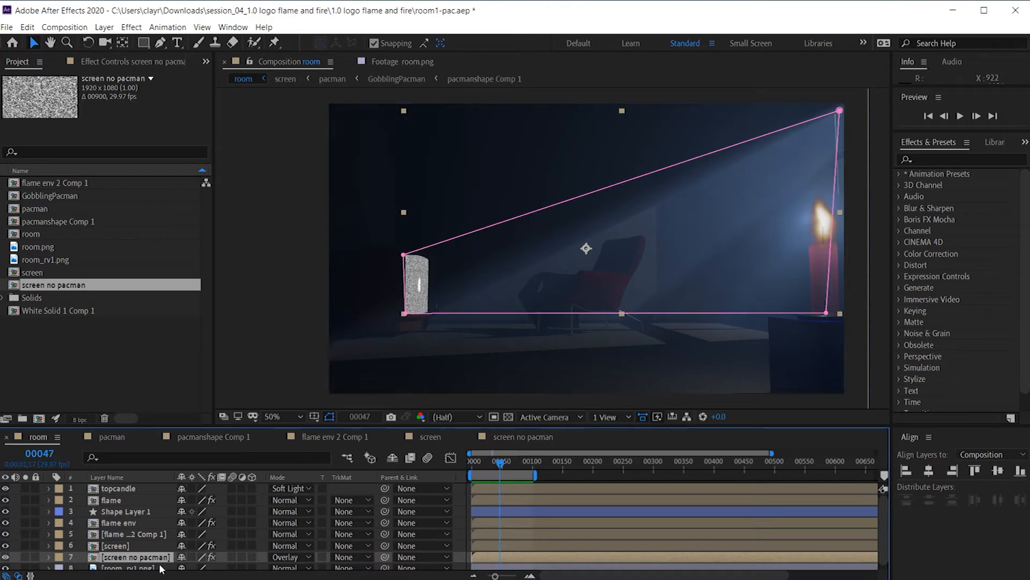
Step: Try a Fast Box Blur radius of 13 on the screen no pacman layer and preview it
{"action": "left_click", "coordinate": [105, 62]}
{"action": "left_click_drag", "start_coordinate": [122, 102], "coordinate": [110, 102]}
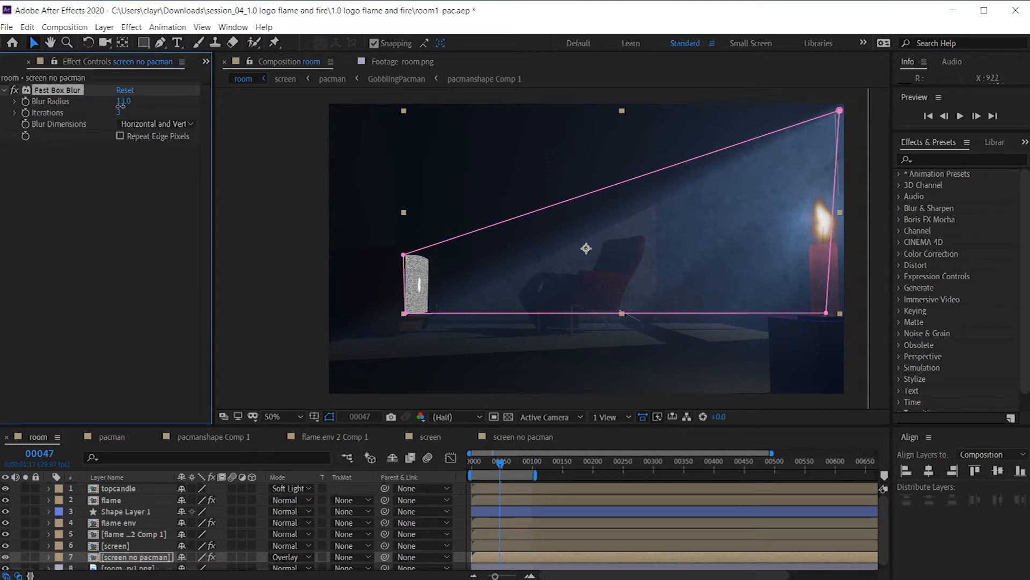
{"action": "key", "text": "space"}
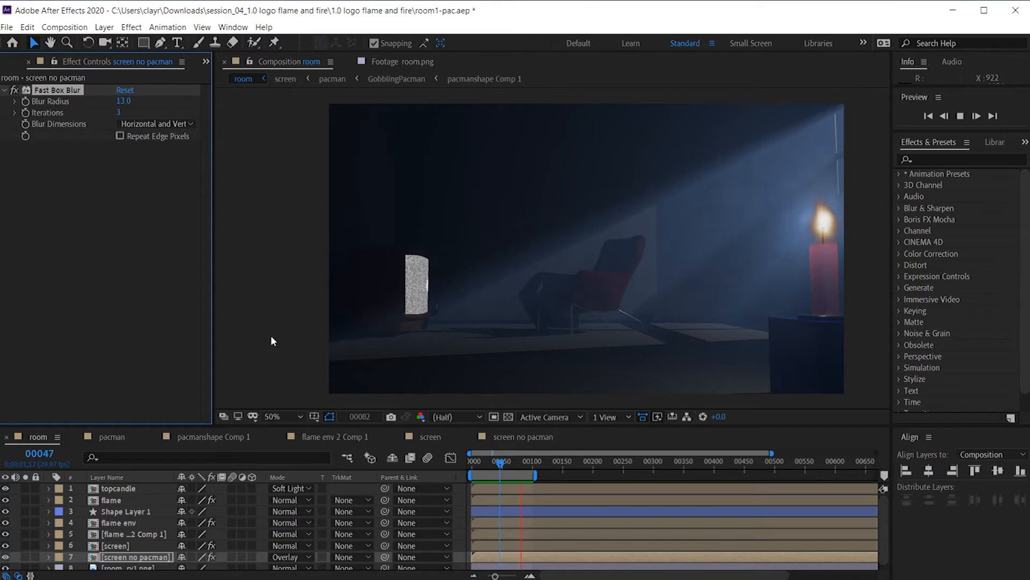
{"action": "key", "text": "space"}
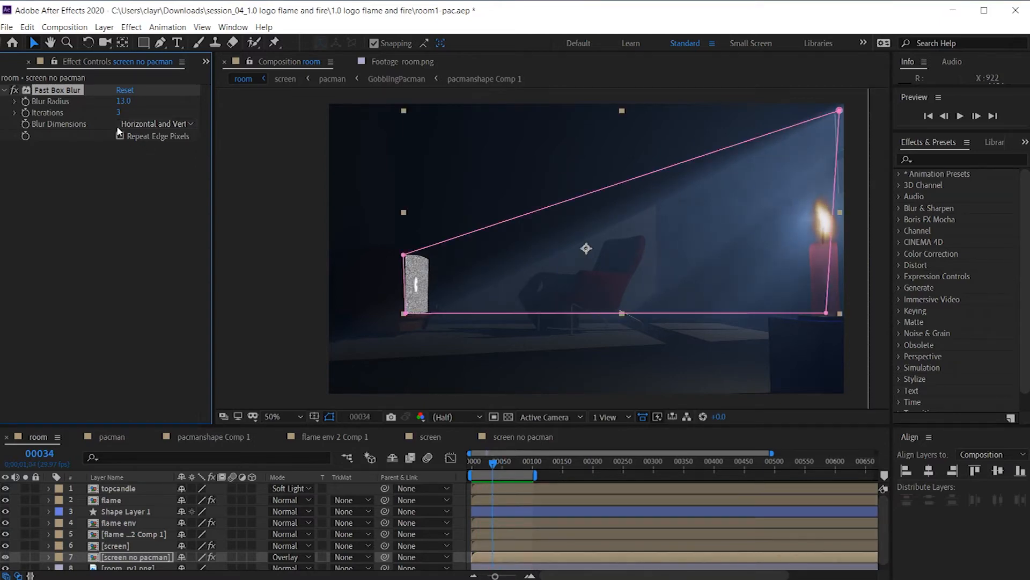
Step: Set the screen no pacman layer's Fast Box Blur radius to 20 and preview the glow
{"action": "left_click_drag", "start_coordinate": [124, 106], "coordinate": [131, 101]}
{"action": "key", "text": "space"}
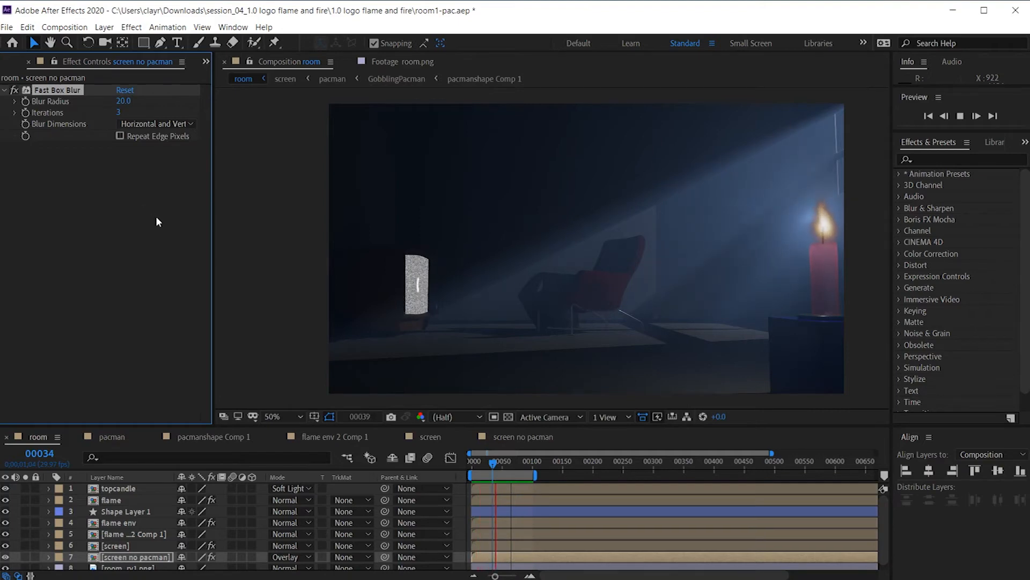
{"action": "key", "text": "space"}
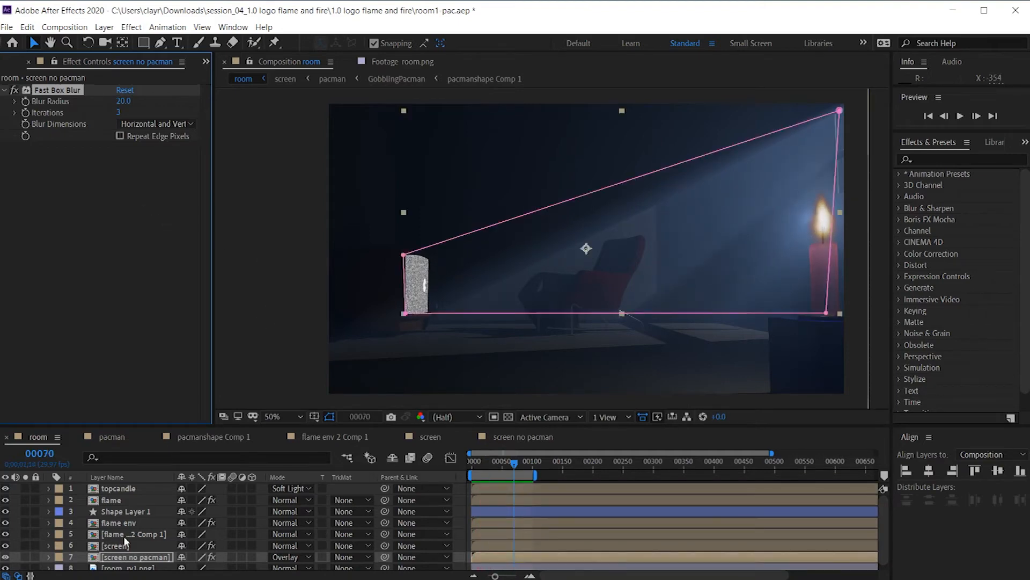
Step: Try a mask feather of 108 pixels on the screen no pacman layer's Mask 1 and preview the softened edge
{"action": "left_click", "coordinate": [93, 561]}
{"action": "left_click", "coordinate": [49, 556]}
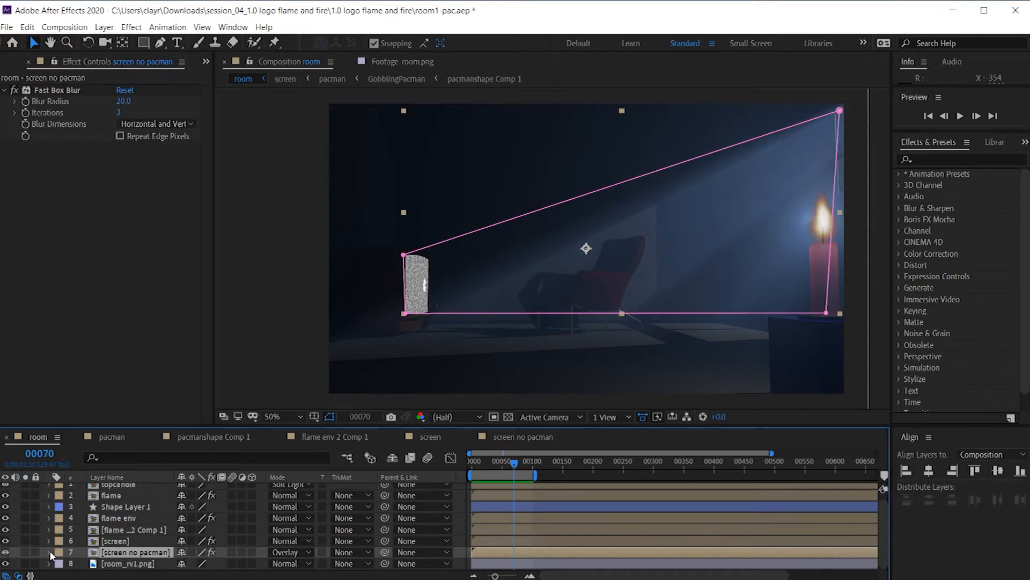
{"action": "scroll", "coordinate": [49, 550], "scroll_direction": "down", "scroll_amount": 1}
{"action": "scroll", "coordinate": [110, 547], "scroll_direction": "down", "scroll_amount": 1}
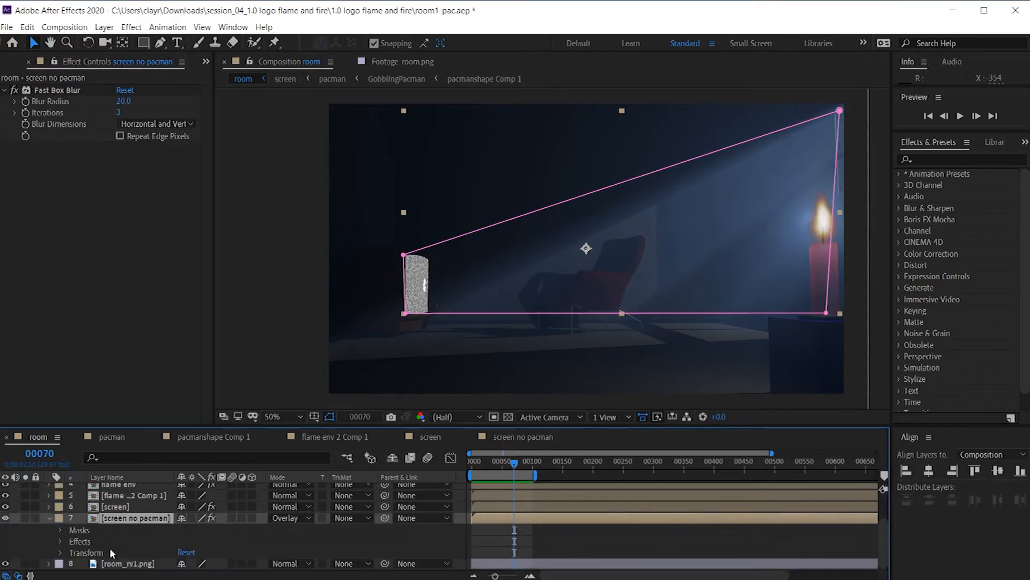
{"action": "left_click", "coordinate": [60, 530]}
{"action": "scroll", "coordinate": [189, 550], "scroll_direction": "down", "scroll_amount": 1}
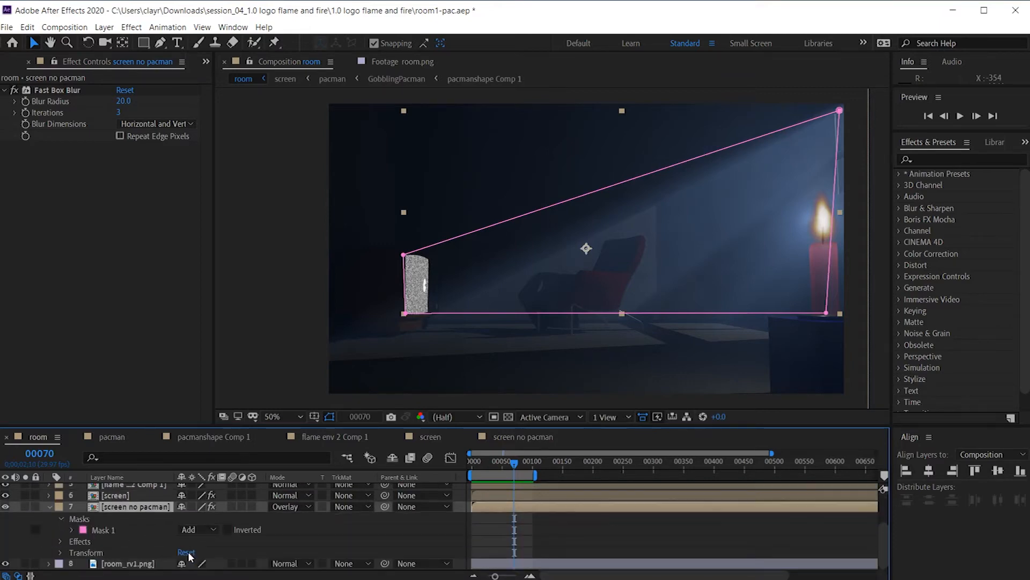
{"action": "left_click", "coordinate": [71, 530]}
{"action": "scroll", "coordinate": [139, 540], "scroll_direction": "down", "scroll_amount": 4}
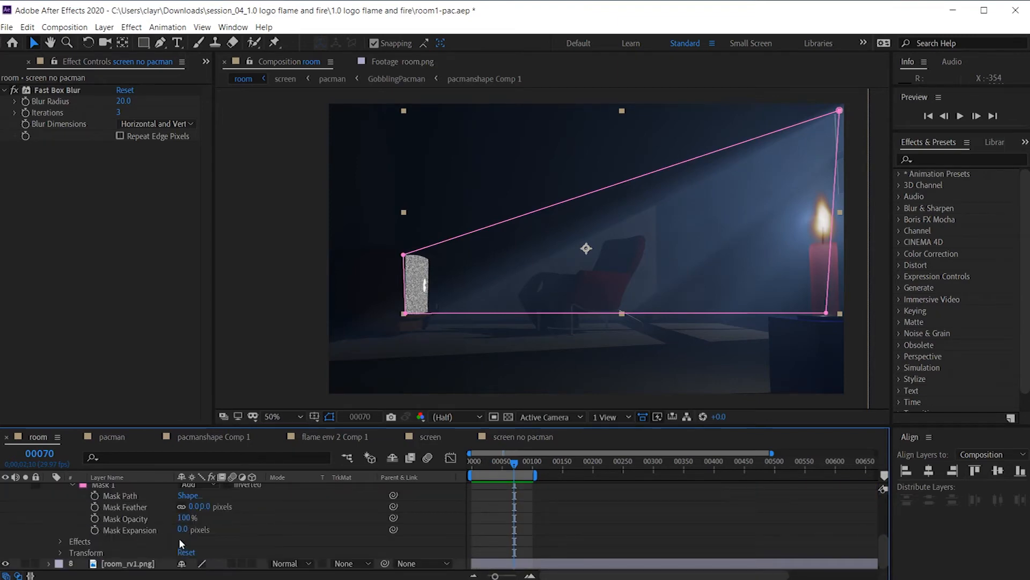
{"action": "left_click_drag", "start_coordinate": [194, 506], "coordinate": [260, 498]}
{"action": "key", "text": "space"}
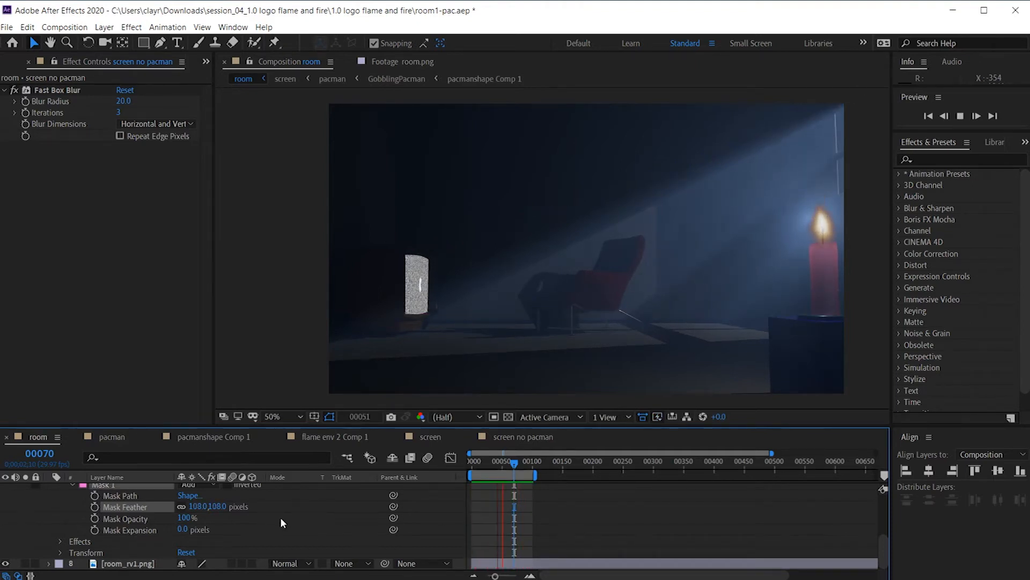
{"action": "key", "text": "space"}
Step: Try the Normal blending mode on the screen no pacman layer and preview the glow
{"action": "scroll", "coordinate": [278, 517], "scroll_direction": "up", "scroll_amount": 3}
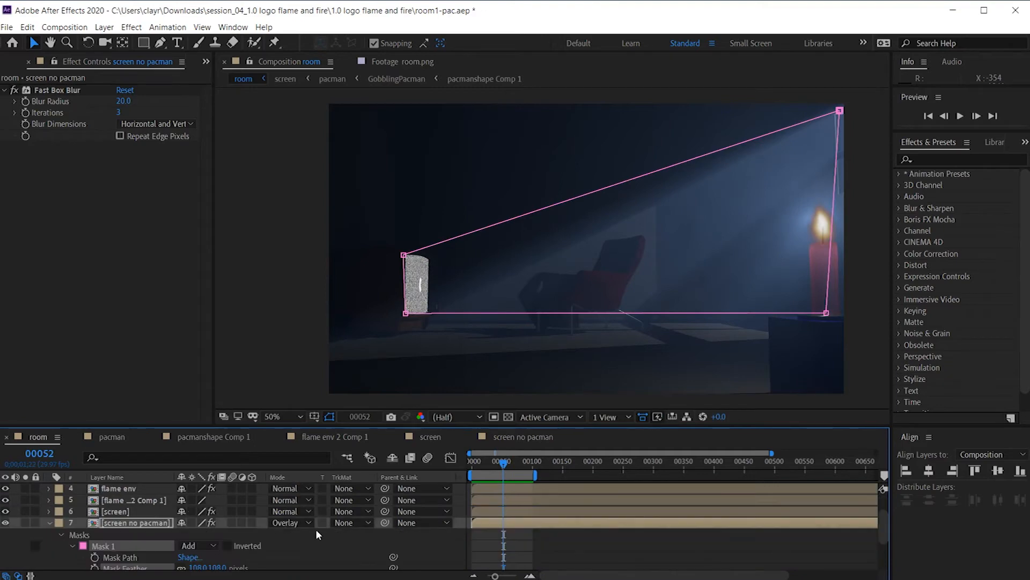
{"action": "left_click", "coordinate": [305, 523]}
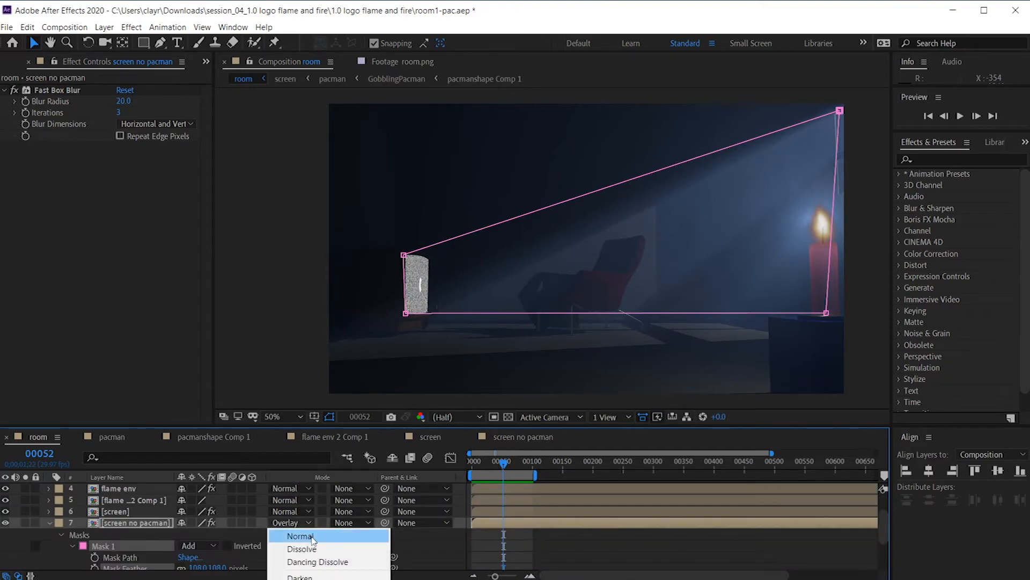
{"action": "left_click", "coordinate": [311, 536]}
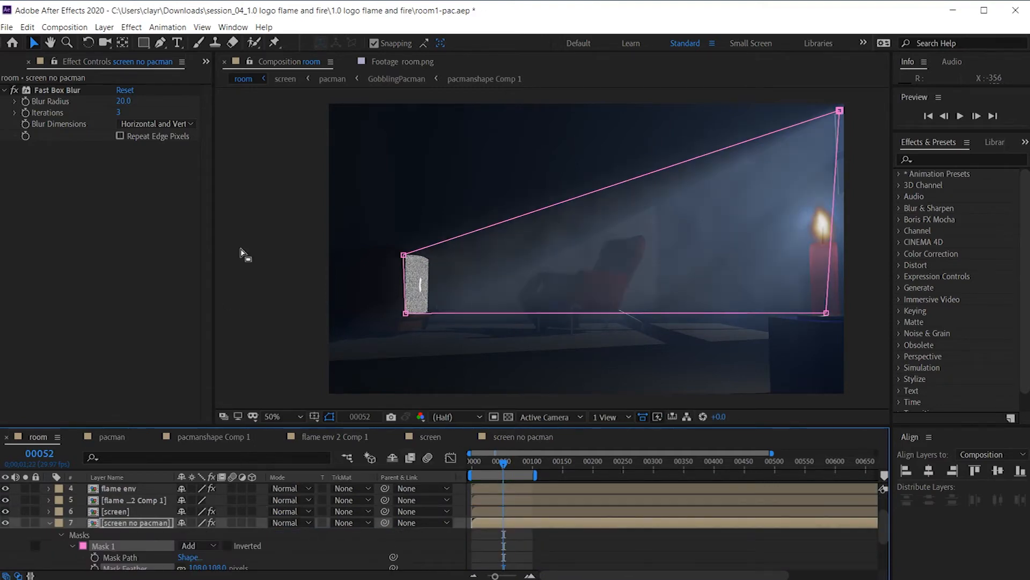
{"action": "key", "text": "space"}
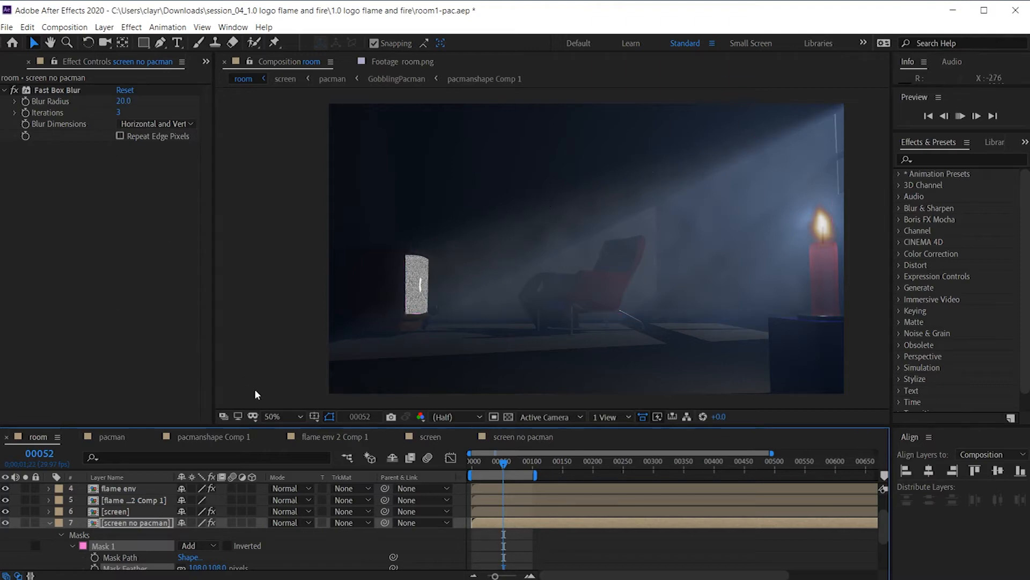
{"action": "key", "text": "space"}
Step: Set the feather of the screen no pacman layer's Mask 1 to 10 pixels and collapse the mask properties
{"action": "scroll", "coordinate": [137, 531], "scroll_direction": "down", "scroll_amount": 3}
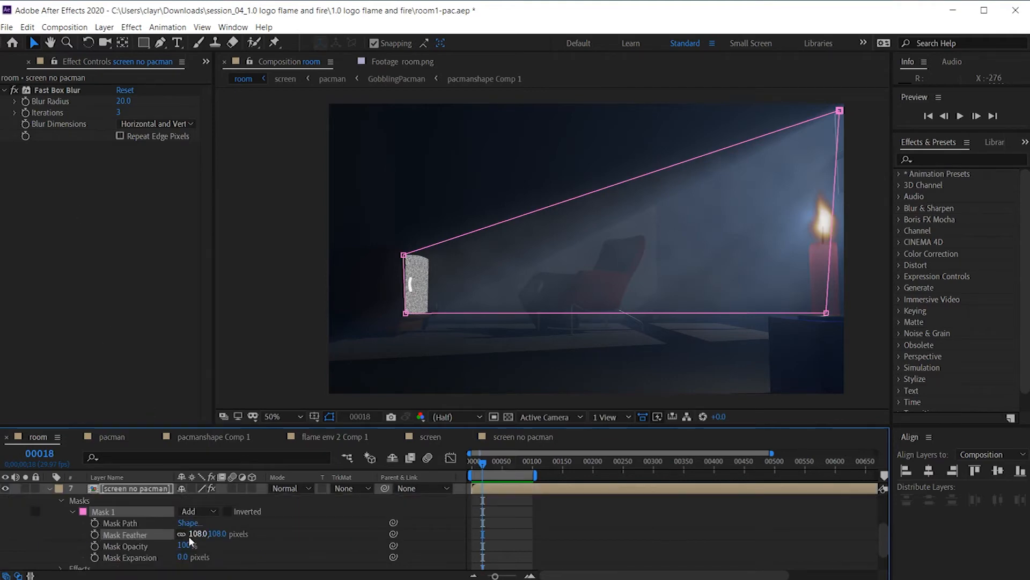
{"action": "left_click_drag", "start_coordinate": [196, 533], "coordinate": [135, 541]}
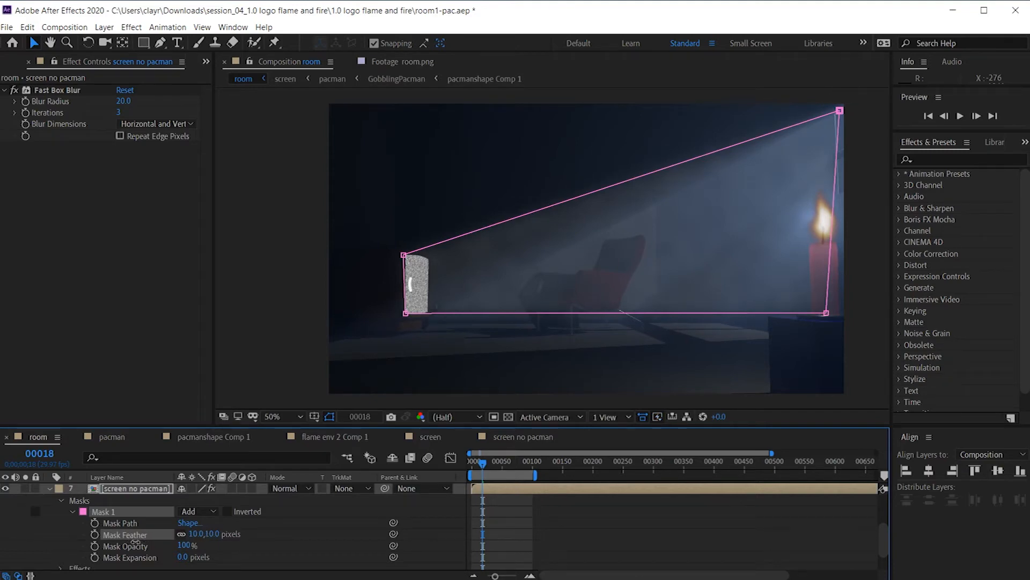
{"action": "left_click", "coordinate": [74, 512]}
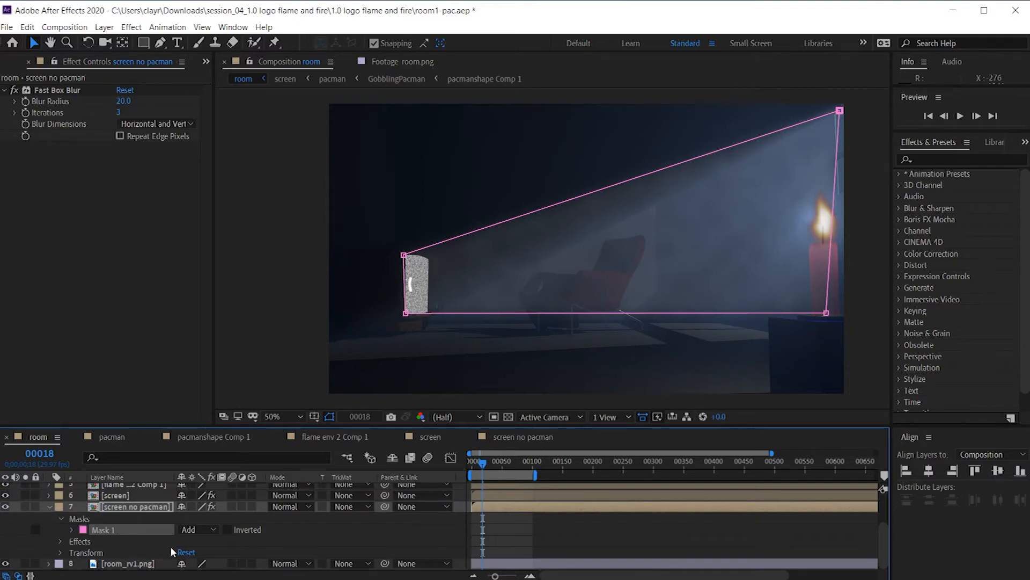
Step: Try an opacity of 9% on the screen no pacman layer and preview the result
{"action": "left_click", "coordinate": [112, 507]}
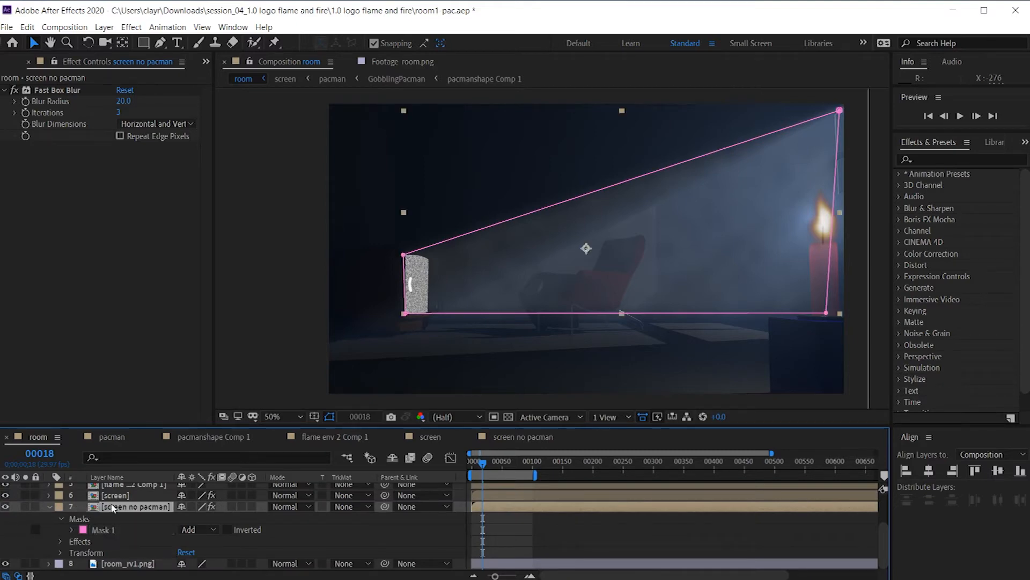
{"action": "key", "text": "t"}
{"action": "left_click_drag", "start_coordinate": [181, 552], "coordinate": [177, 552]}
{"action": "key", "text": "space"}
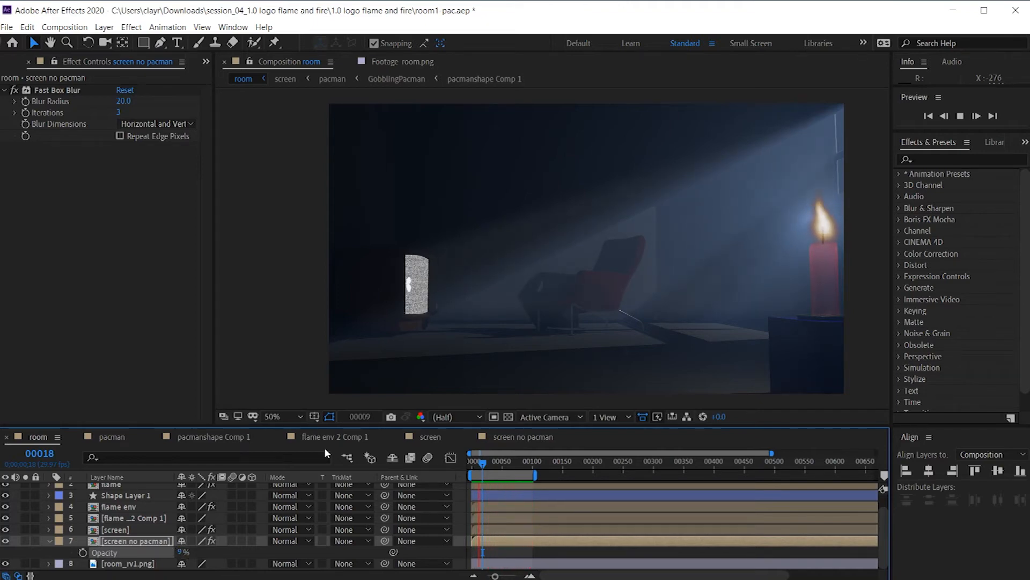
{"action": "key", "text": "space"}
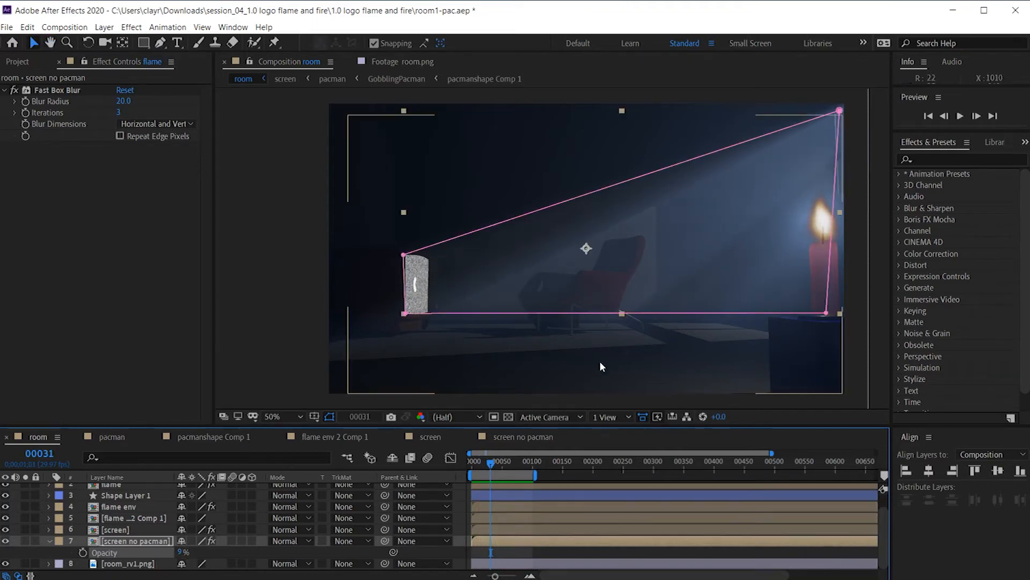
Step: Play back the room composition with the mask outline hidden to examine the flickering TV glow
{"action": "left_click", "coordinate": [584, 274]}
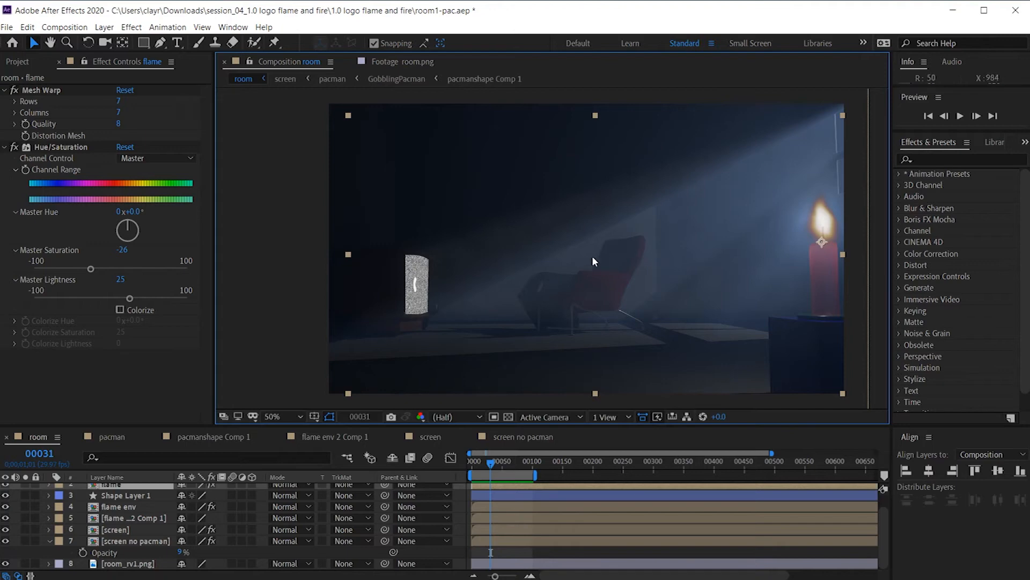
{"action": "key", "text": "space"}
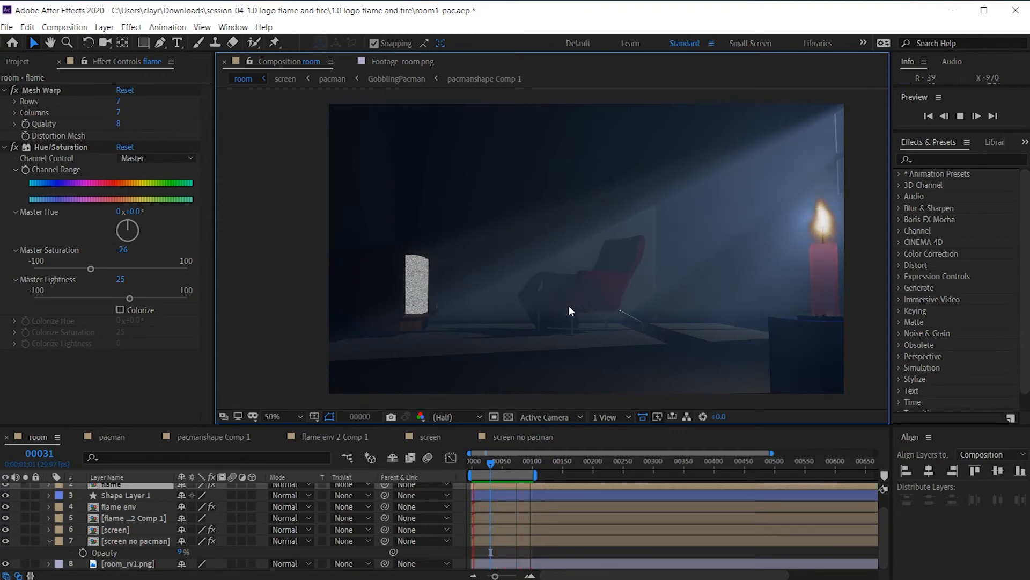
{"action": "key", "text": "space"}
{"action": "key", "text": "space"}
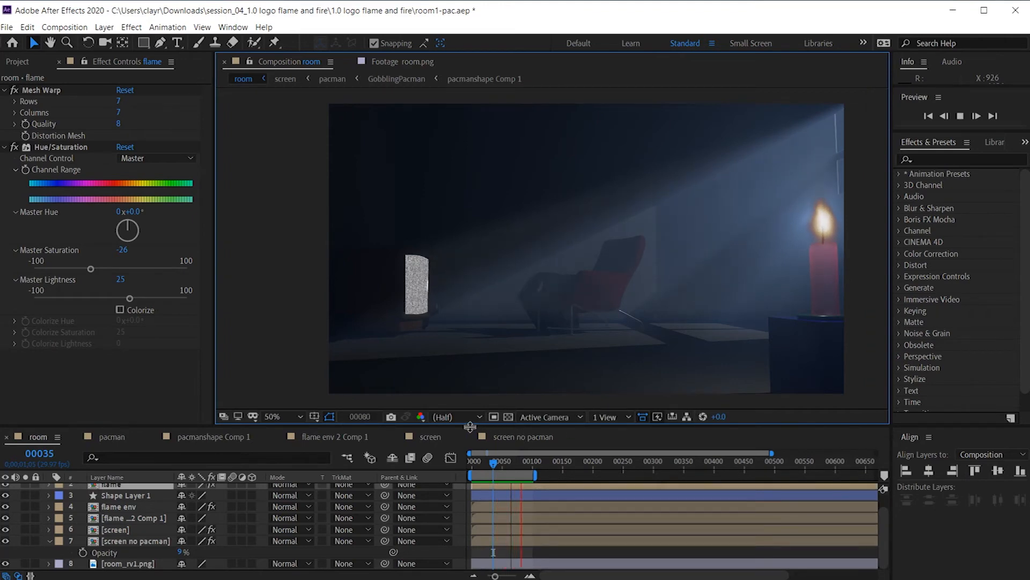
Step: Set the screen no pacman layer's blending mode to Soft Light and its opacity to 61%, and preview the glow
{"action": "left_click", "coordinate": [129, 541]}
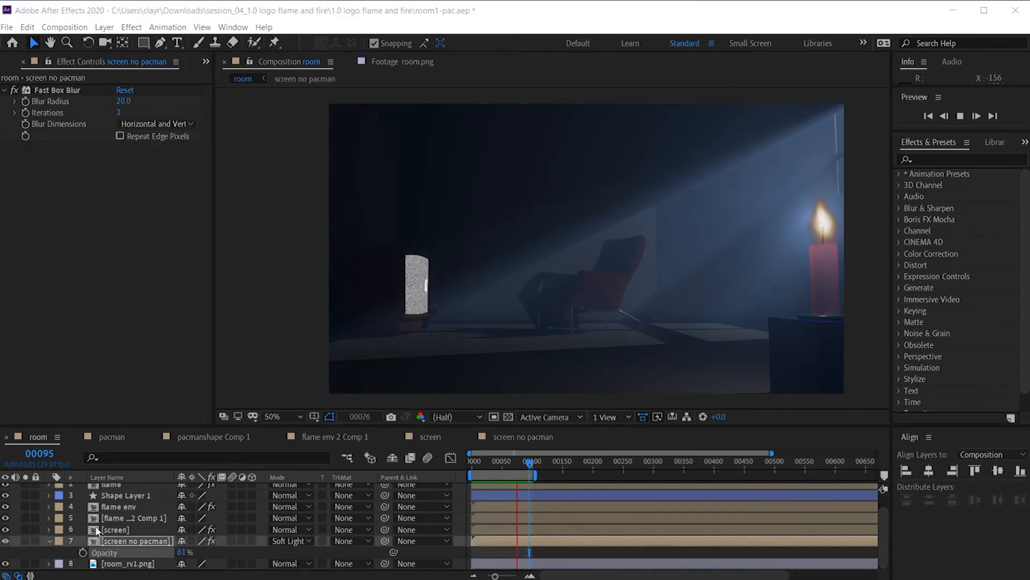
{"action": "left_click", "coordinate": [93, 542]}
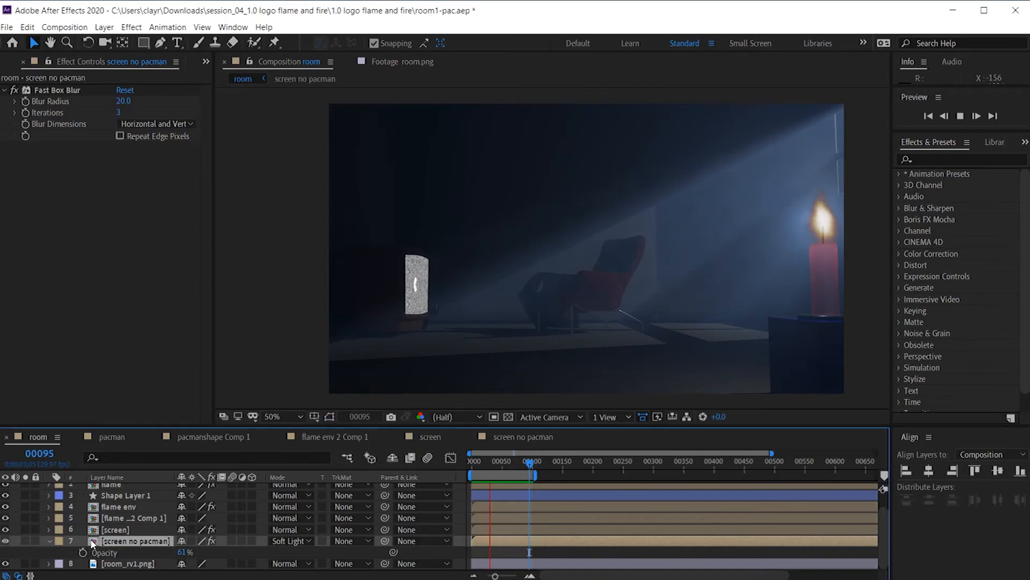
Step: Try a Fractal Noise scale of 12 on White Solid 2 in the screen no pacman composition and return to the room composition
{"action": "double_click", "coordinate": [92, 542]}
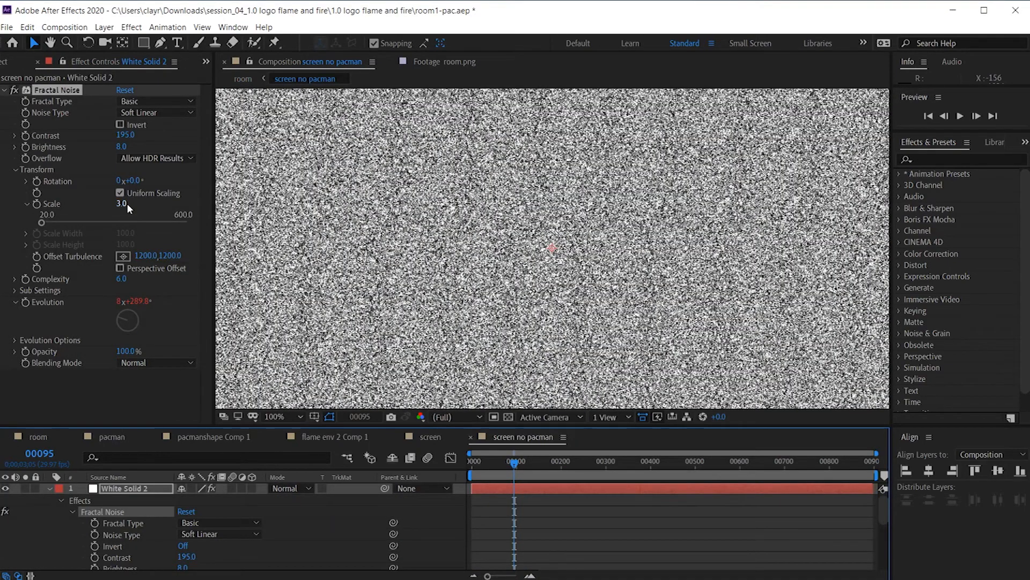
{"action": "left_click_drag", "start_coordinate": [127, 209], "coordinate": [123, 204]}
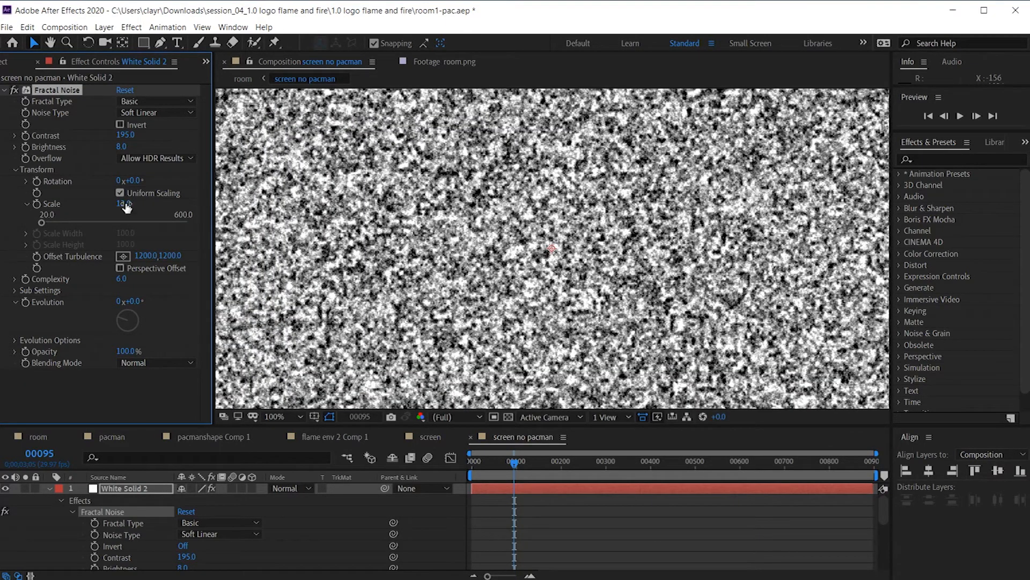
{"action": "left_click", "coordinate": [10, 63]}
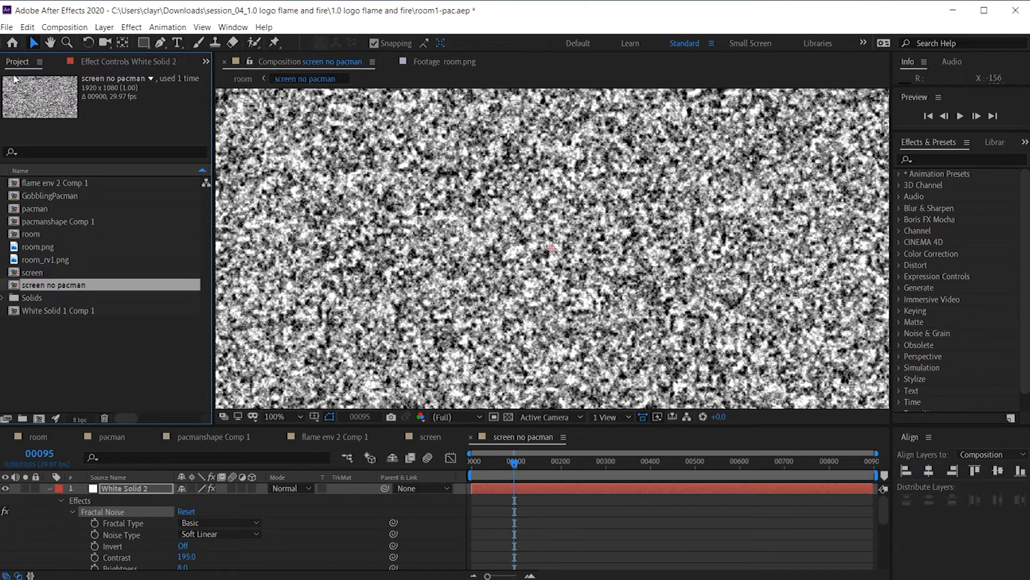
{"action": "left_click", "coordinate": [45, 437]}
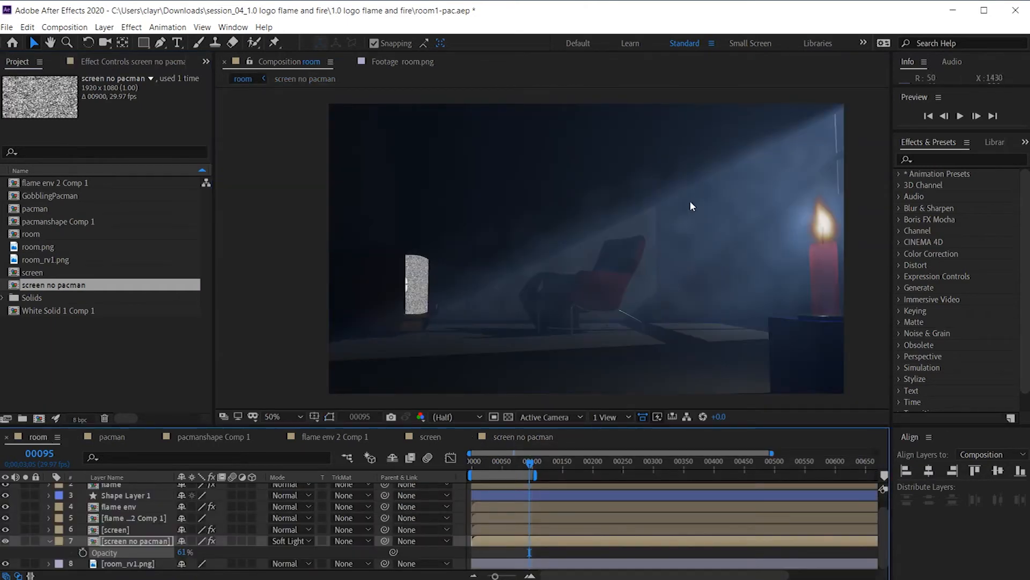
Step: Set the Fractal Noise scale of White Solid 2 in the screen no pacman composition to 2 and preview the room composition
{"action": "double_click", "coordinate": [95, 543]}
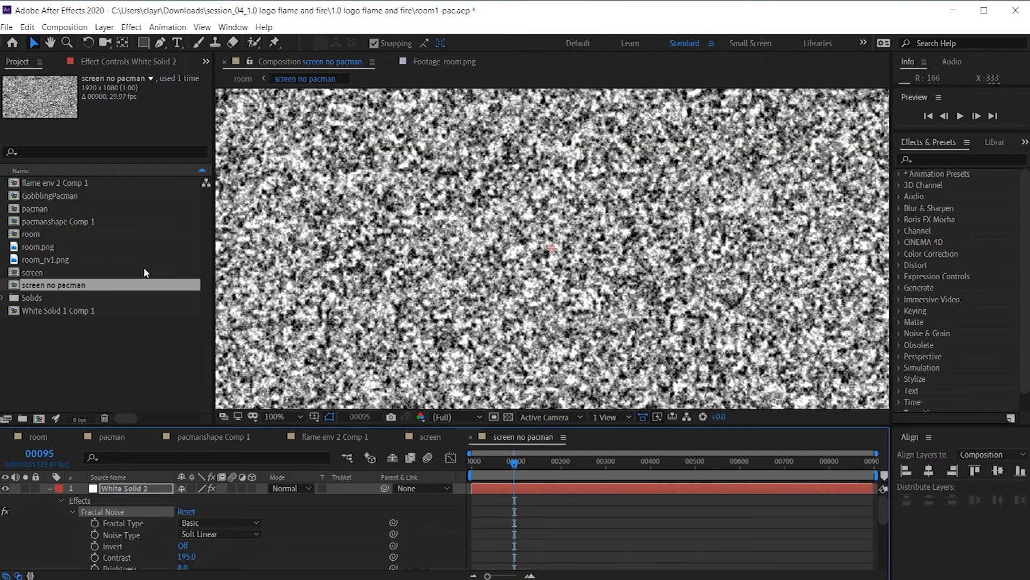
{"action": "left_click", "coordinate": [119, 489]}
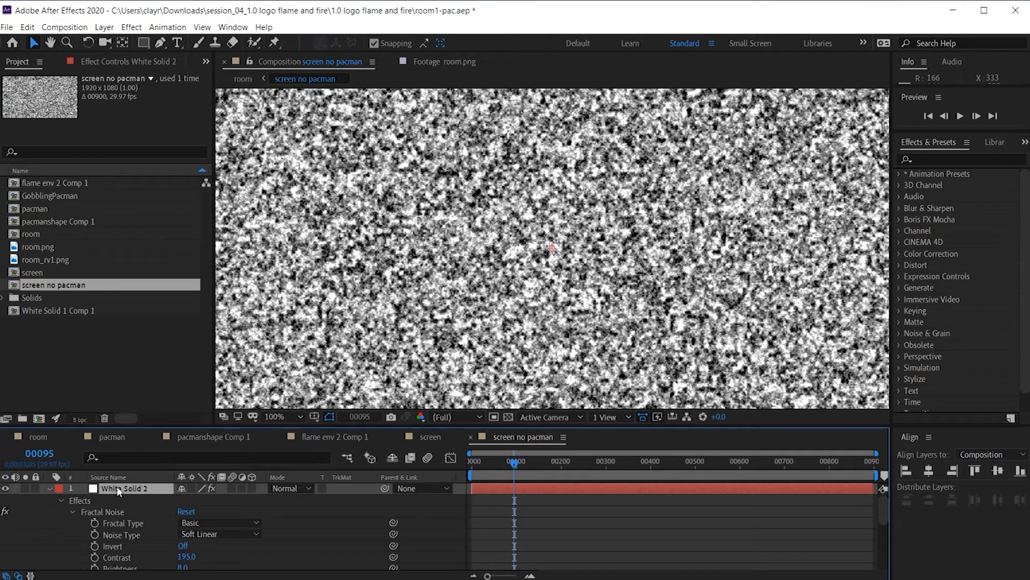
{"action": "left_click", "coordinate": [113, 57]}
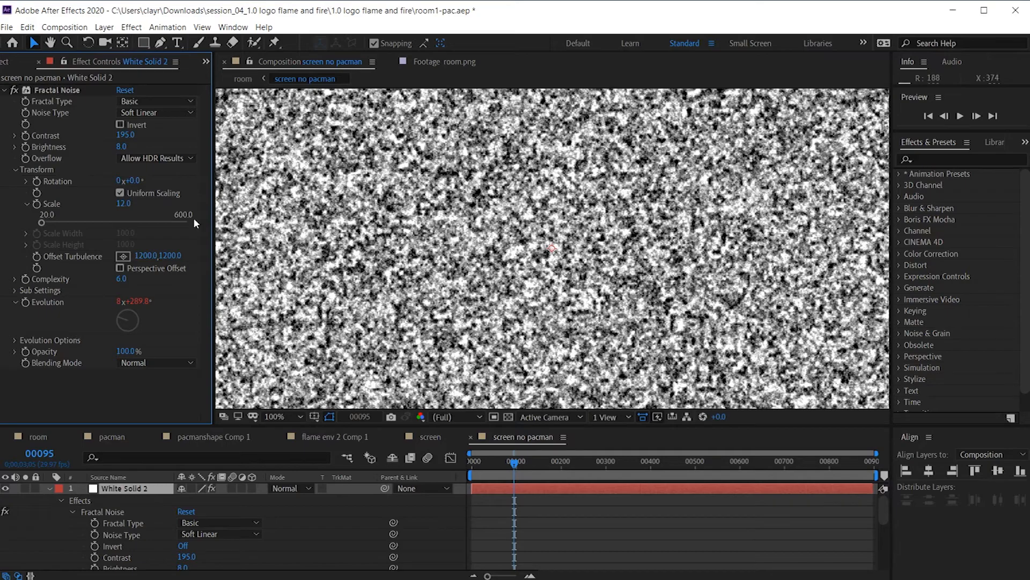
{"action": "left_click_drag", "start_coordinate": [122, 208], "coordinate": [114, 204]}
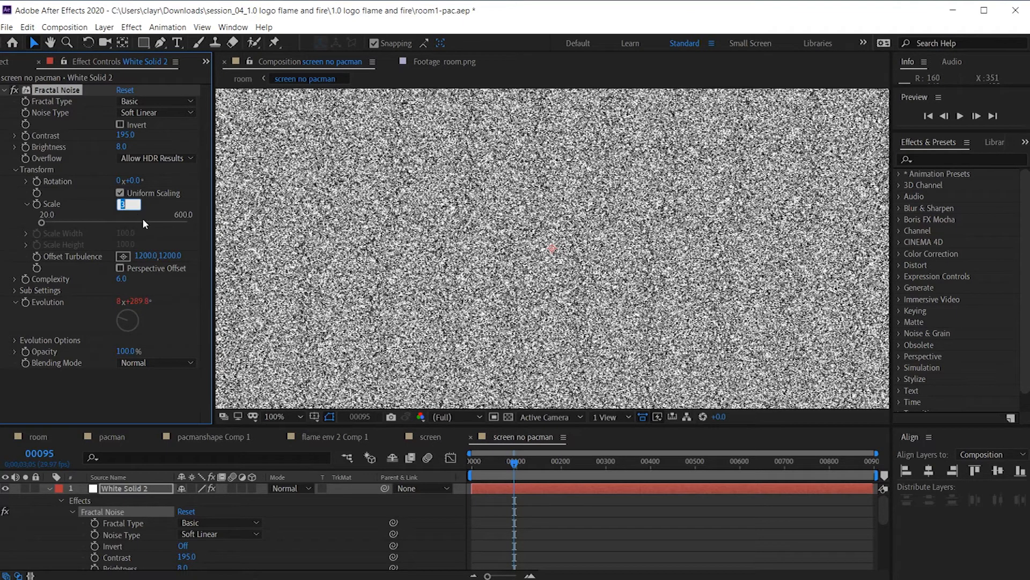
{"action": "type", "text": "2"}
{"action": "key", "text": "Return"}
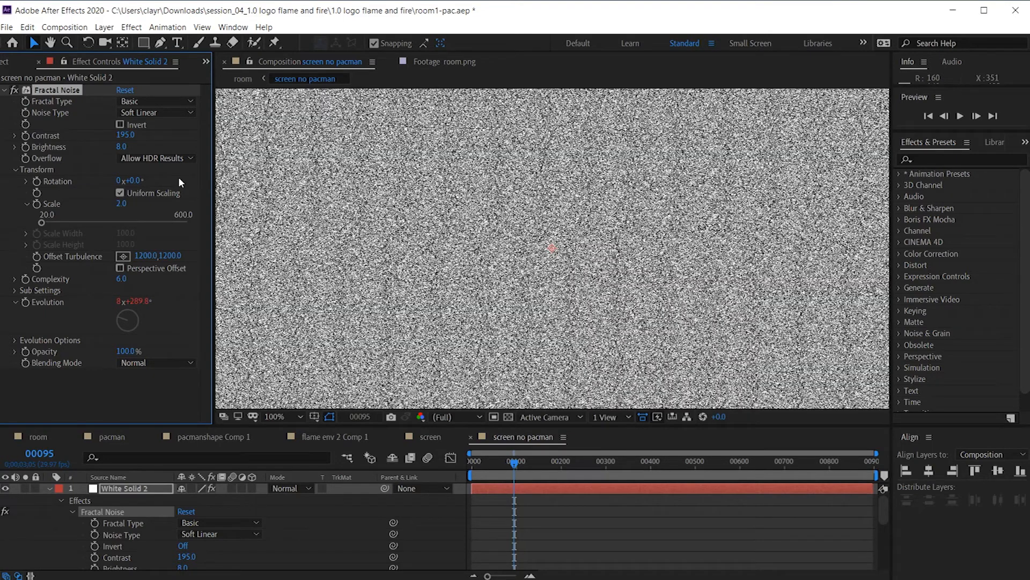
{"action": "left_click", "coordinate": [38, 437]}
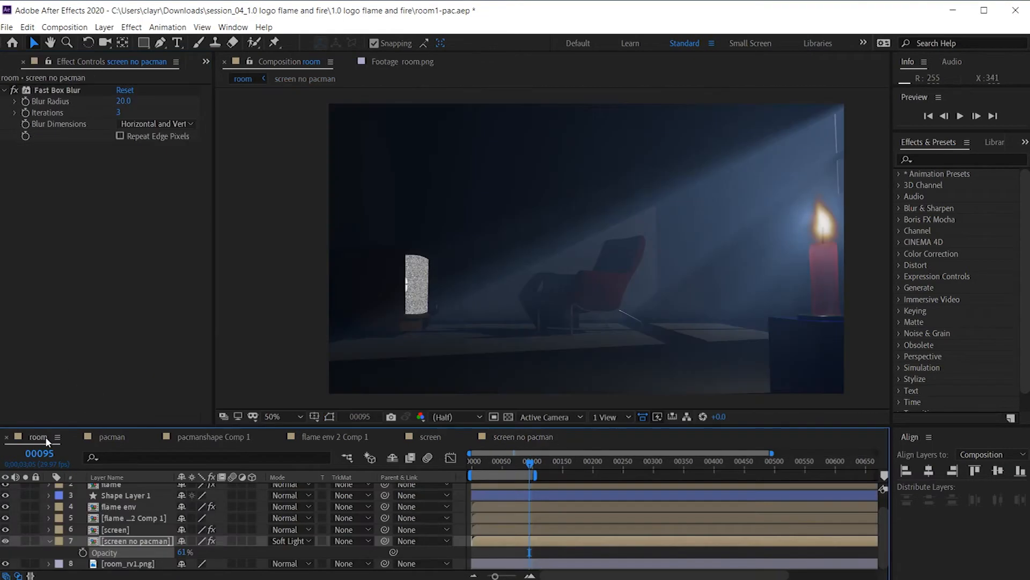
{"action": "key", "text": "space"}
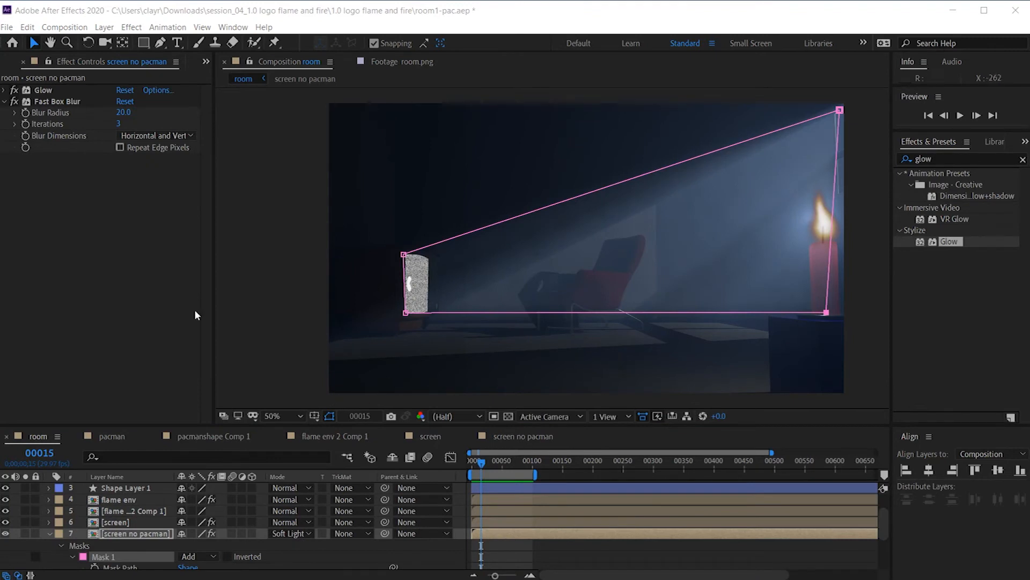
Step: Review the Glow effect's settings on the screen no pacman layer and play back the room composition to examine the light
{"action": "left_click", "coordinate": [38, 91]}
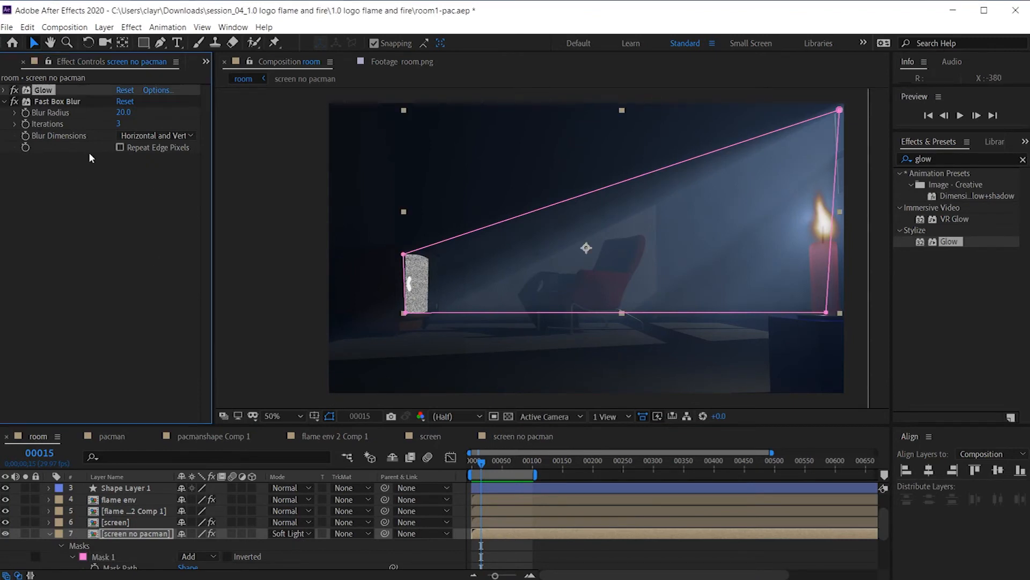
{"action": "key", "text": "space"}
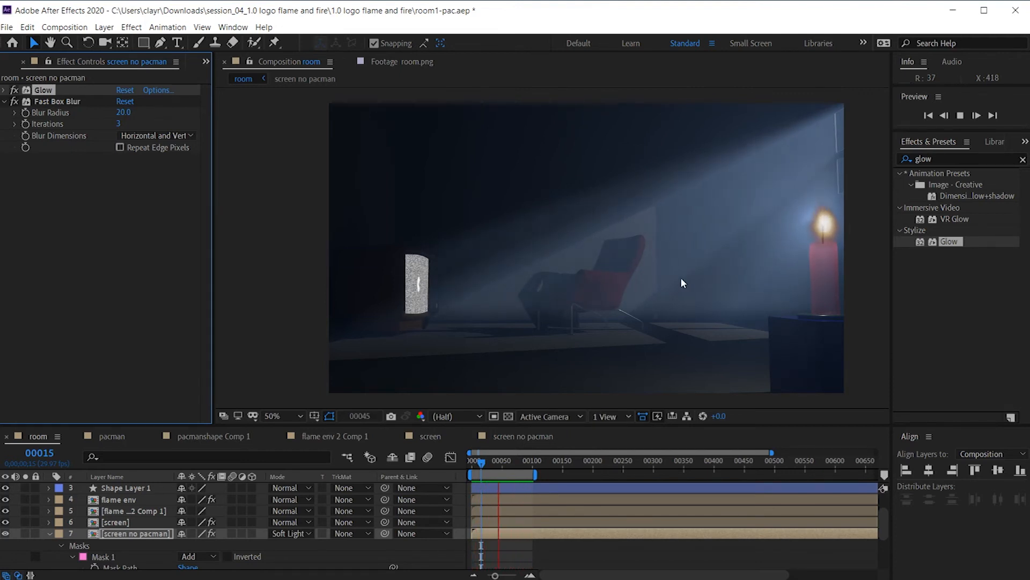
{"action": "key", "text": "space"}
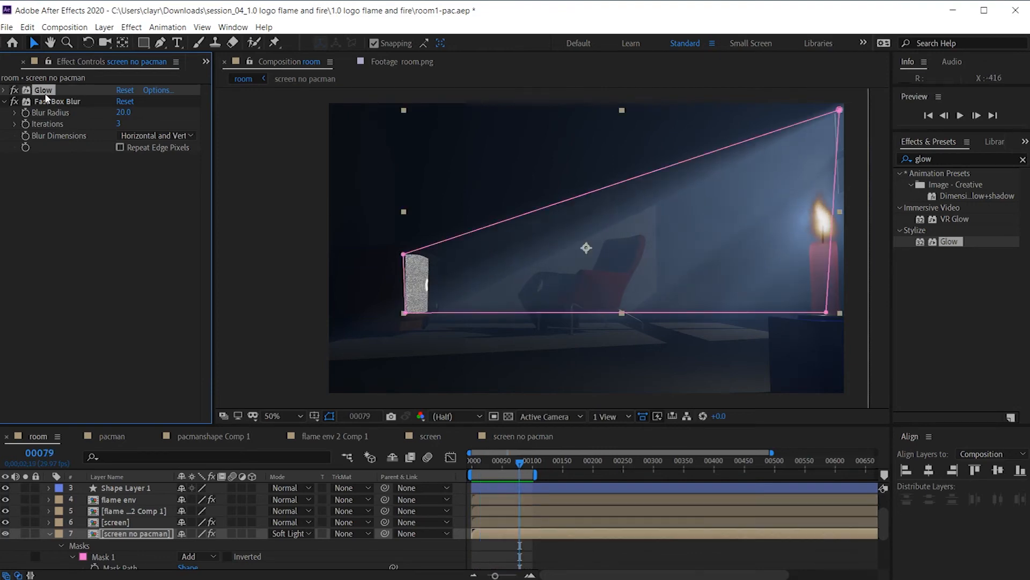
{"action": "left_click", "coordinate": [4, 91]}
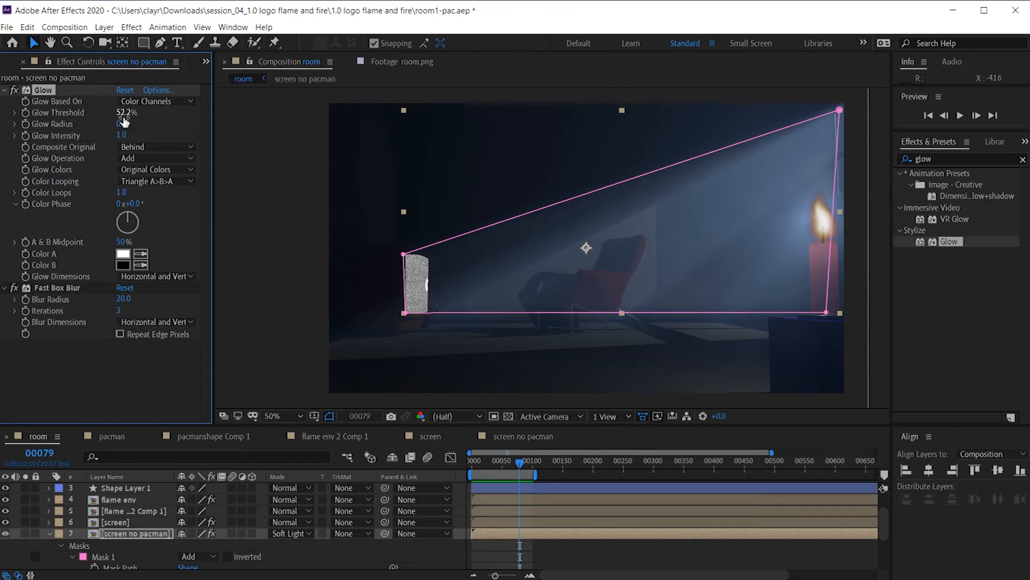
{"action": "key", "text": "space"}
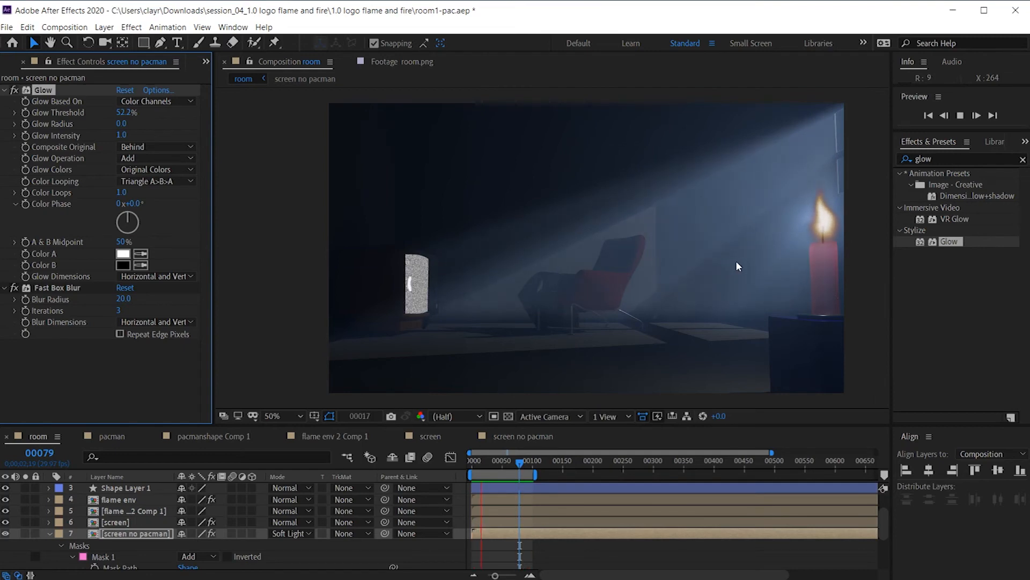
{"action": "left_click", "coordinate": [3, 92]}
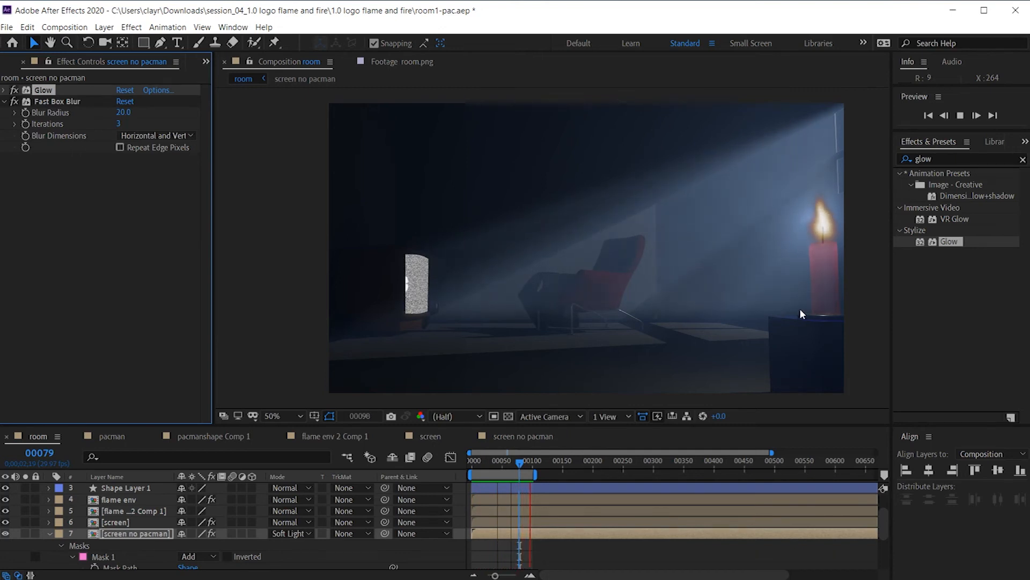
{"action": "key", "text": "space"}
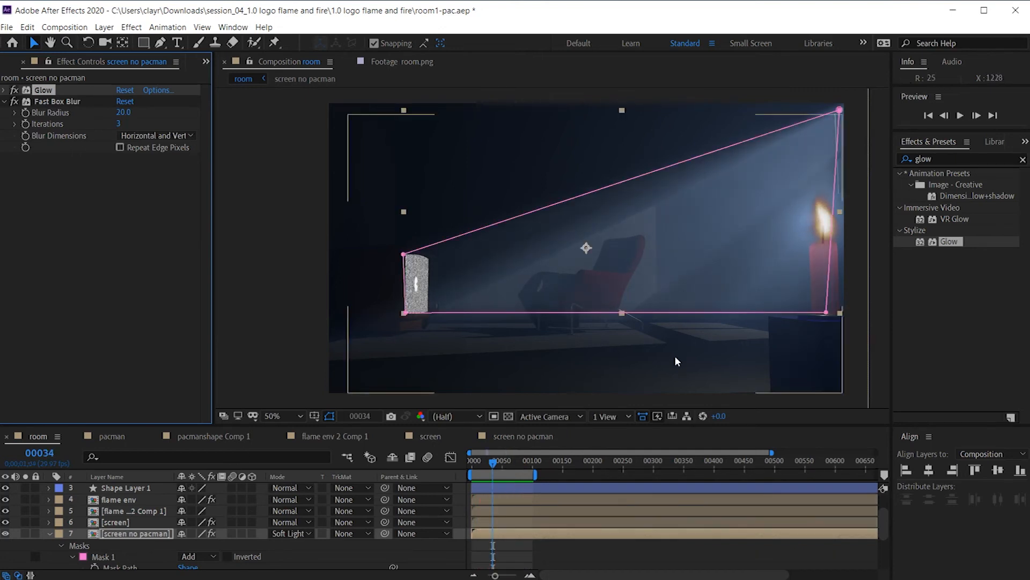
Step: Reshape Mask 1 of the screen no pacman layer by moving its lower candle-side corner down onto the candle's table, previewing the glow
{"action": "left_click", "coordinate": [827, 312]}
{"action": "left_click", "coordinate": [790, 327]}
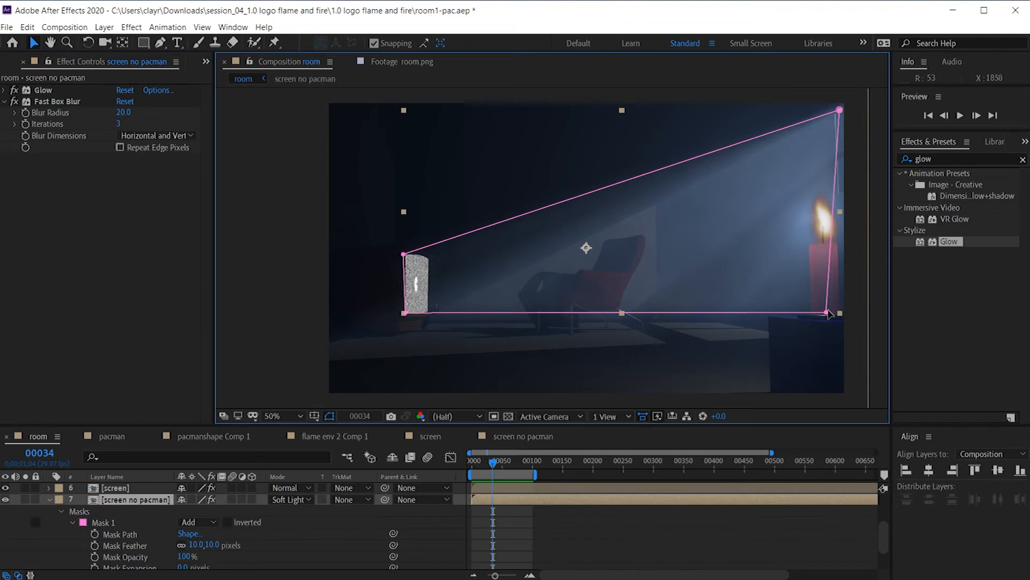
{"action": "left_click", "coordinate": [827, 313]}
{"action": "left_click_drag", "start_coordinate": [827, 314], "coordinate": [773, 366]}
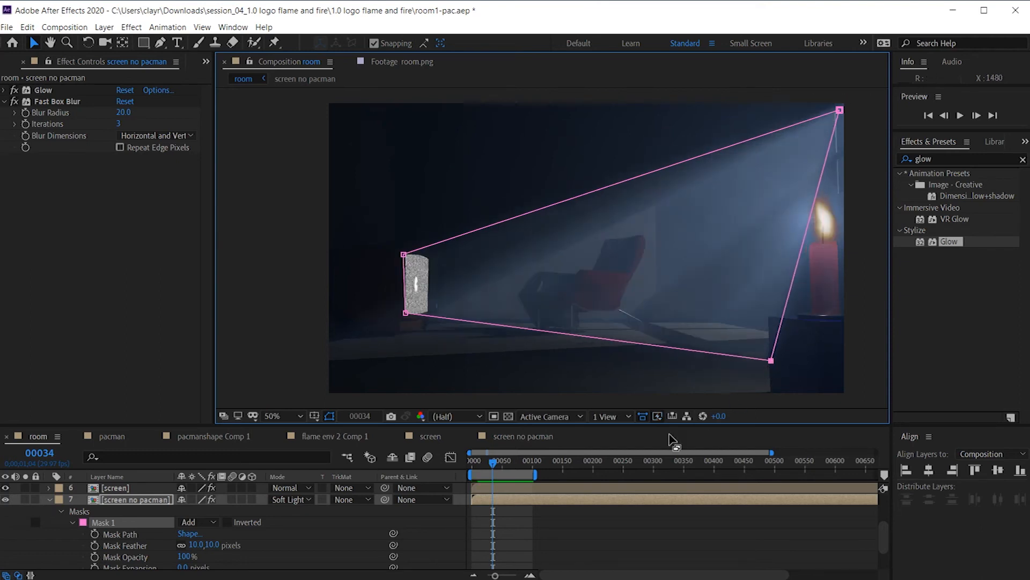
{"action": "key", "text": "space"}
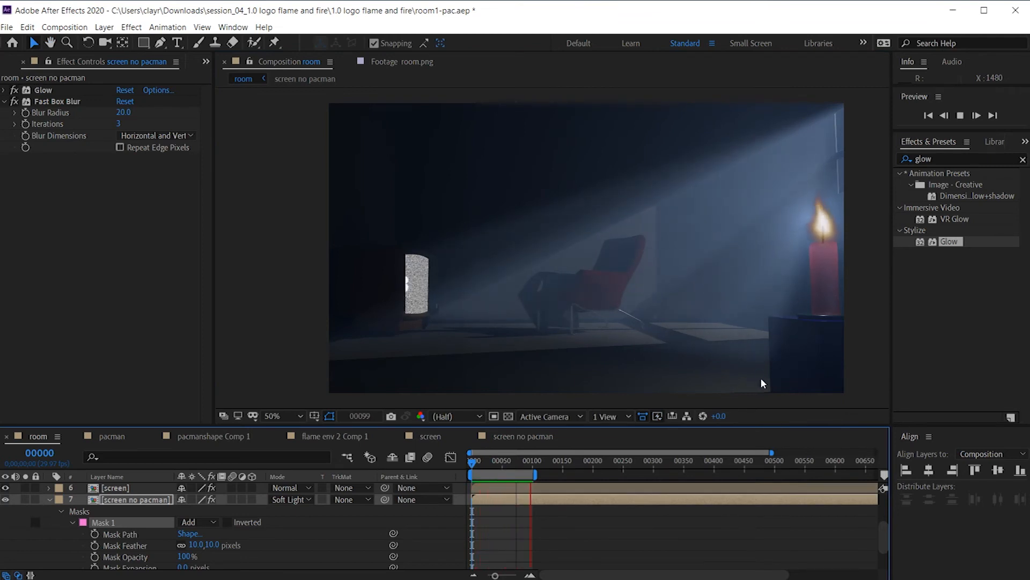
{"action": "key", "text": "space"}
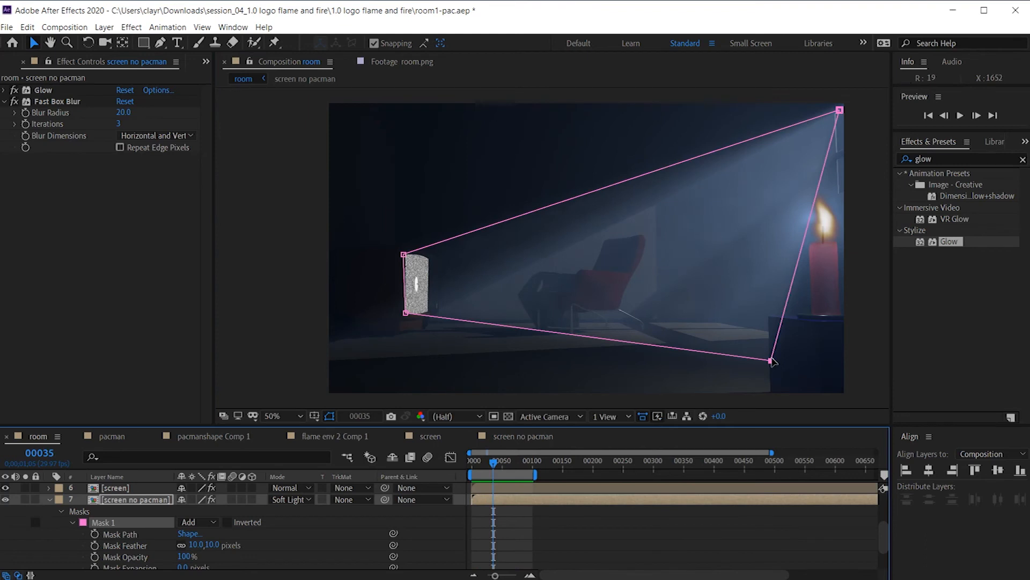
{"action": "left_click_drag", "start_coordinate": [771, 360], "coordinate": [804, 337]}
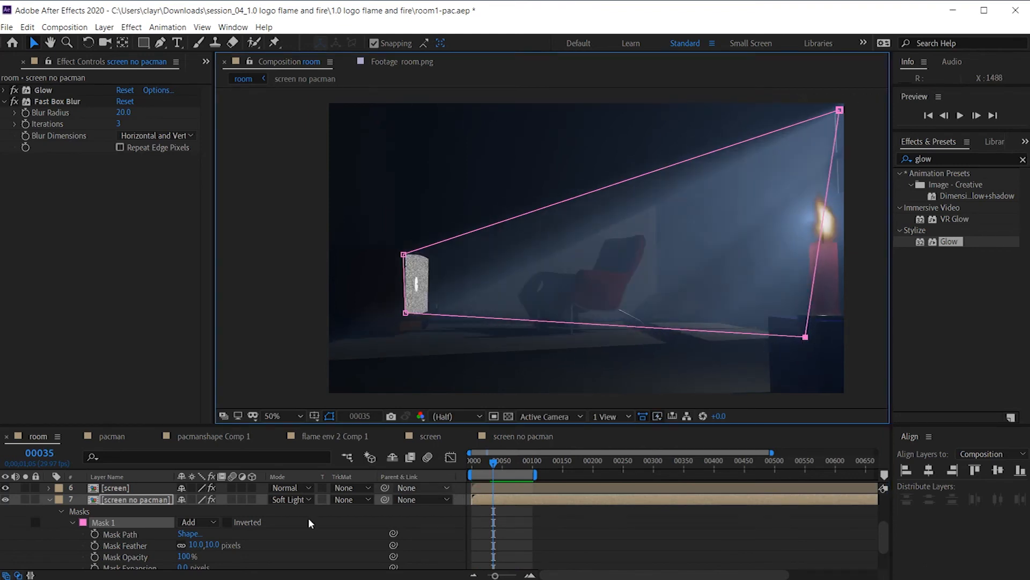
{"action": "left_click", "coordinate": [141, 500]}
{"action": "left_click", "coordinate": [110, 522]}
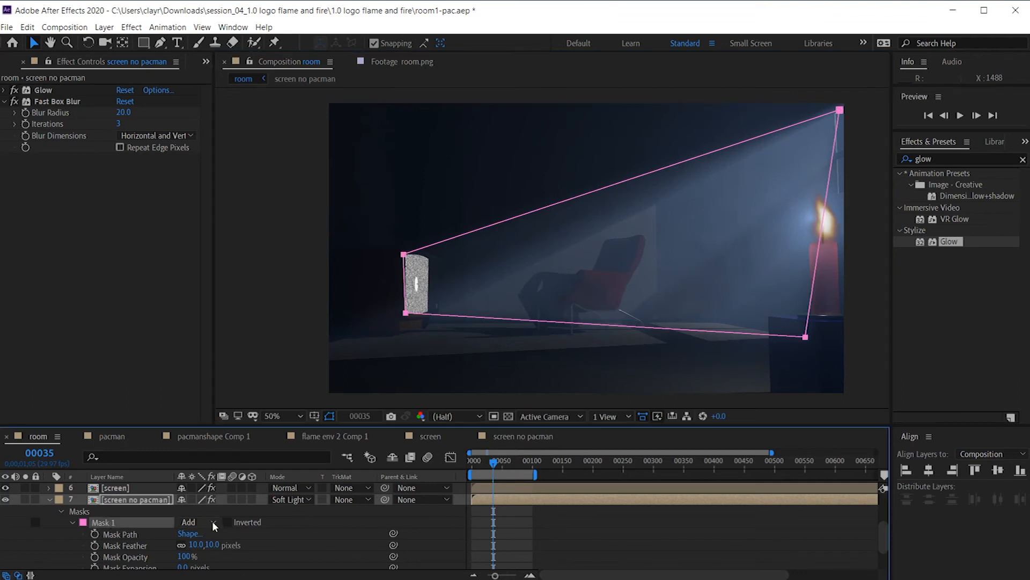
{"action": "left_click", "coordinate": [212, 522]}
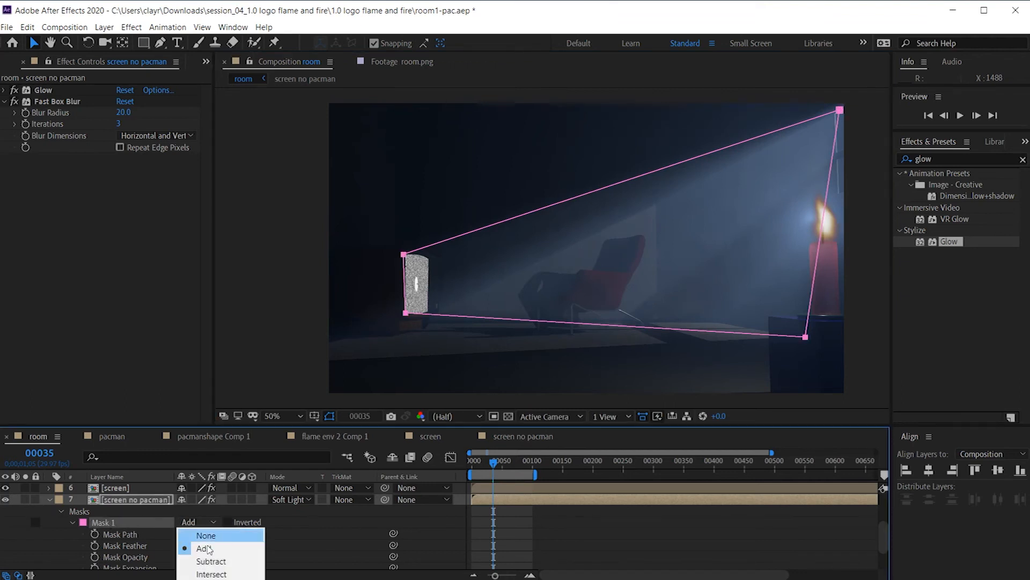
{"action": "left_click", "coordinate": [118, 524]}
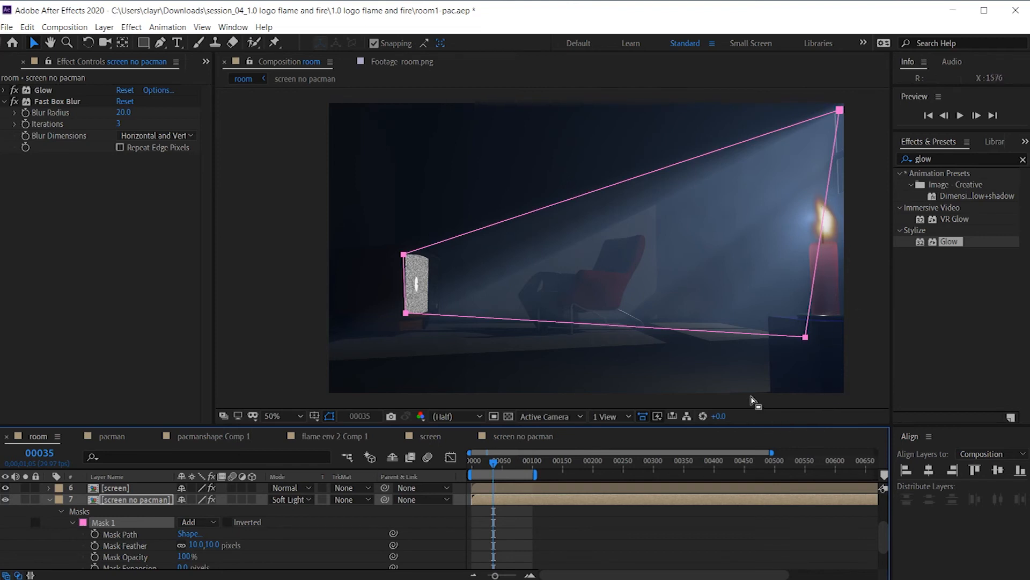
Step: Draw a second closed mask on the screen no pacman layer around the candle and its table with the Pen tool, and preview it
{"action": "left_click", "coordinate": [161, 43]}
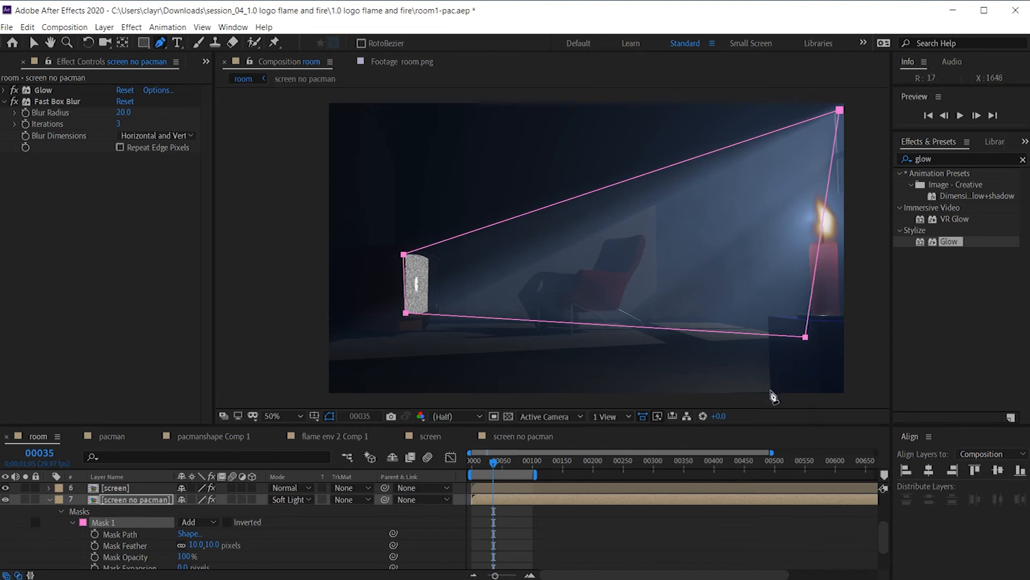
{"action": "left_click", "coordinate": [772, 390]}
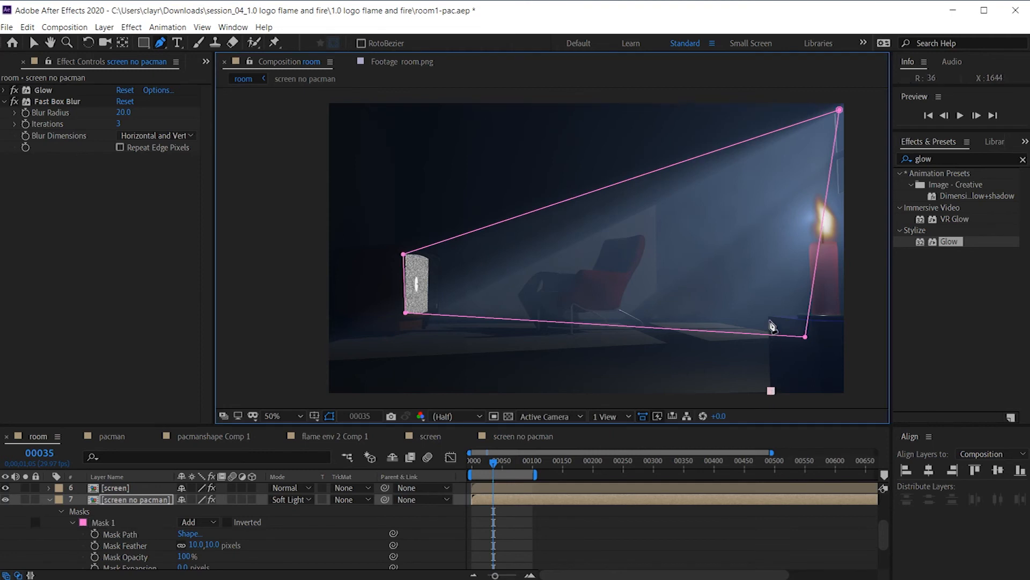
{"action": "left_click", "coordinate": [770, 317]}
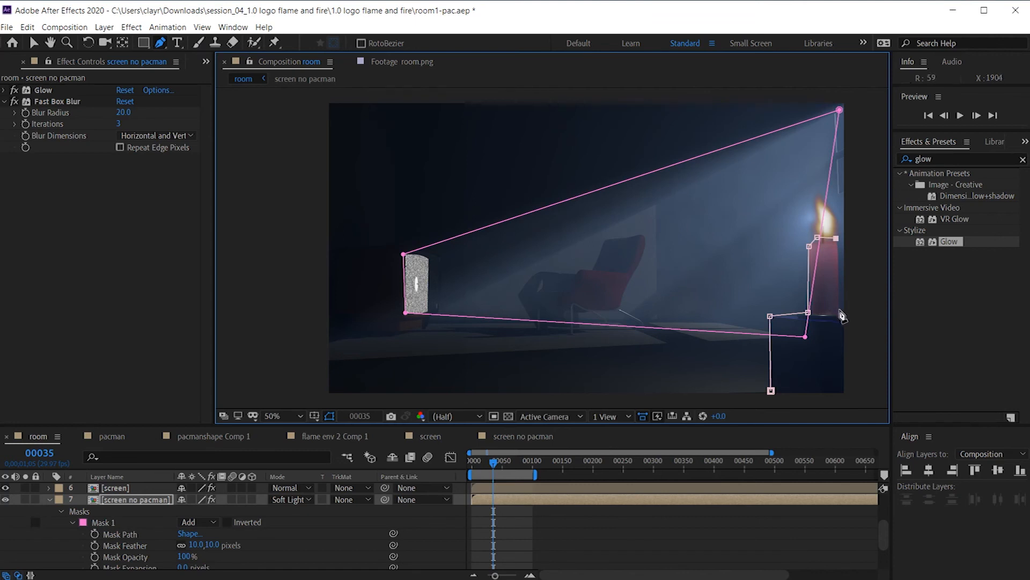
{"action": "left_click", "coordinate": [841, 312]}
{"action": "left_click", "coordinate": [844, 394]}
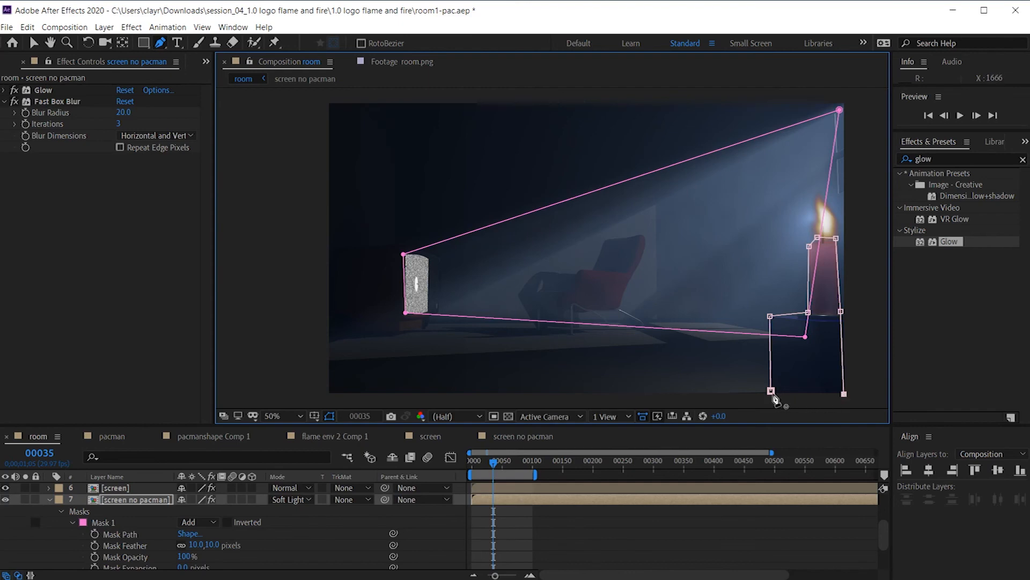
{"action": "left_click", "coordinate": [771, 392]}
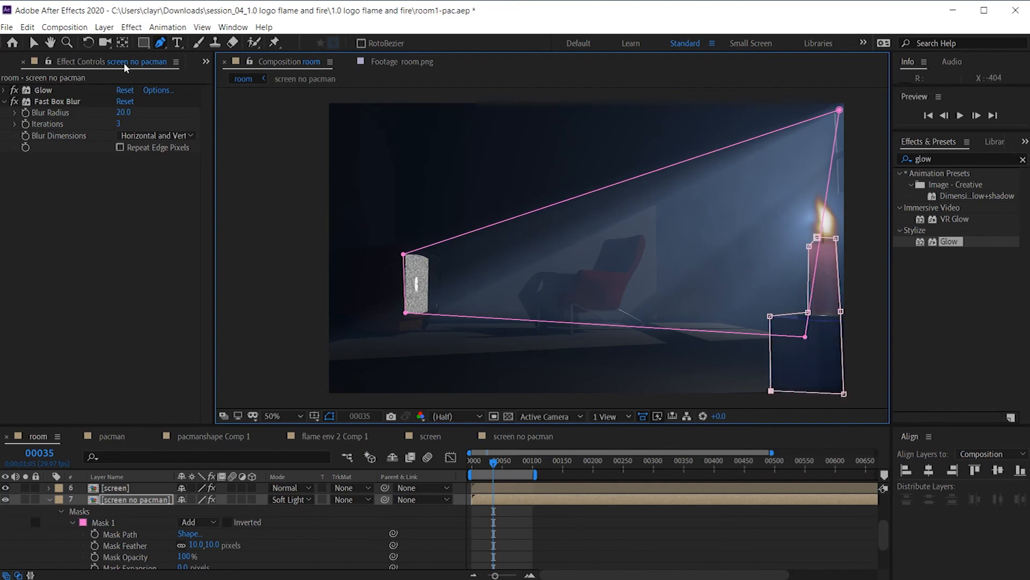
{"action": "left_click", "coordinate": [36, 44]}
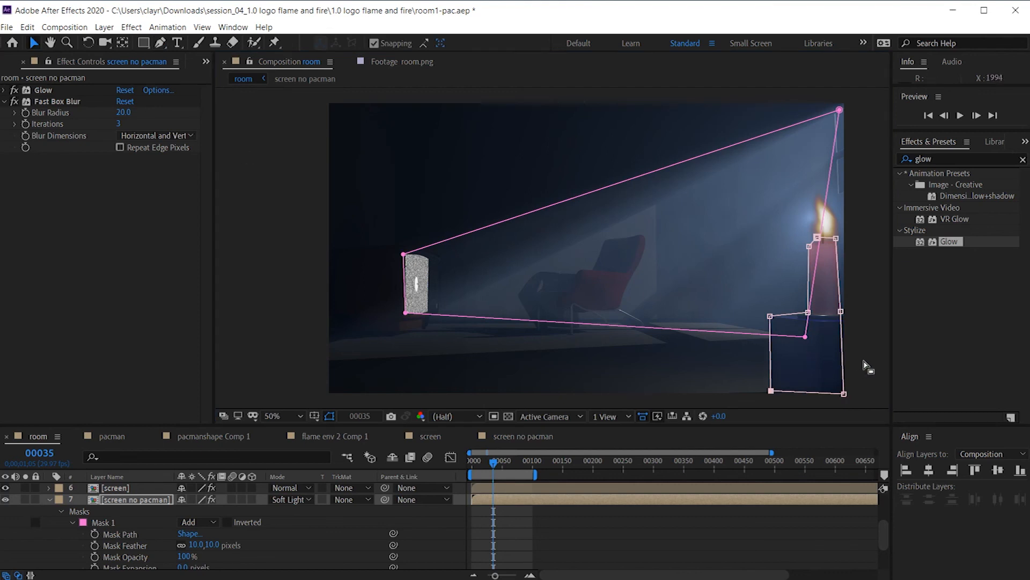
{"action": "key", "text": "space"}
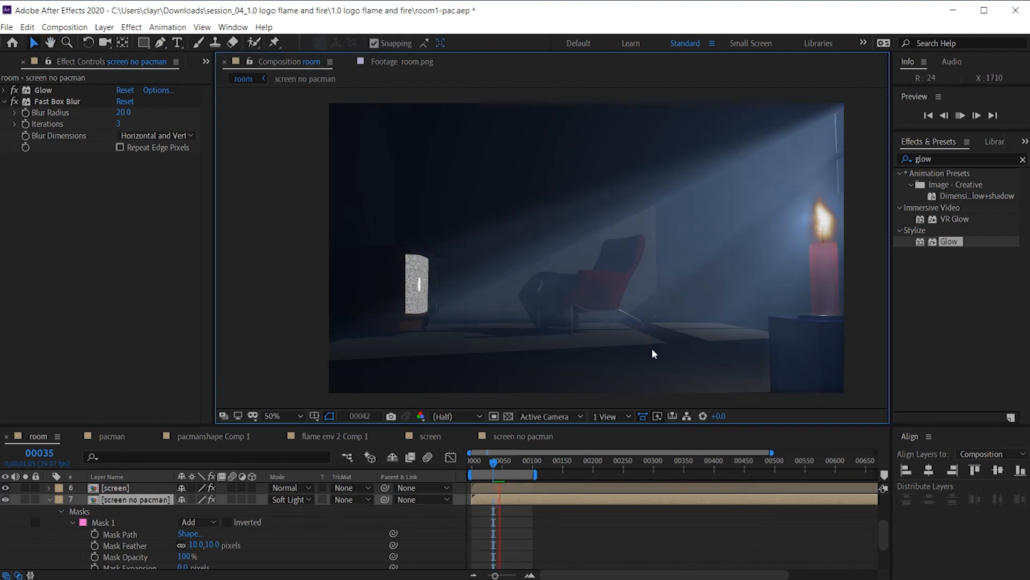
{"action": "key", "text": "space"}
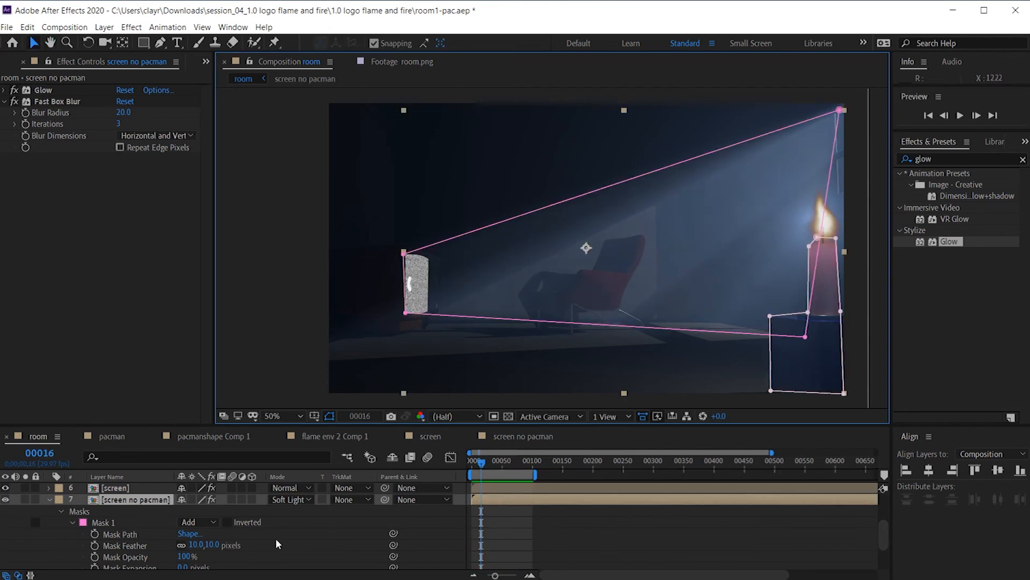
{"action": "scroll", "coordinate": [278, 543], "scroll_direction": "down", "scroll_amount": 2}
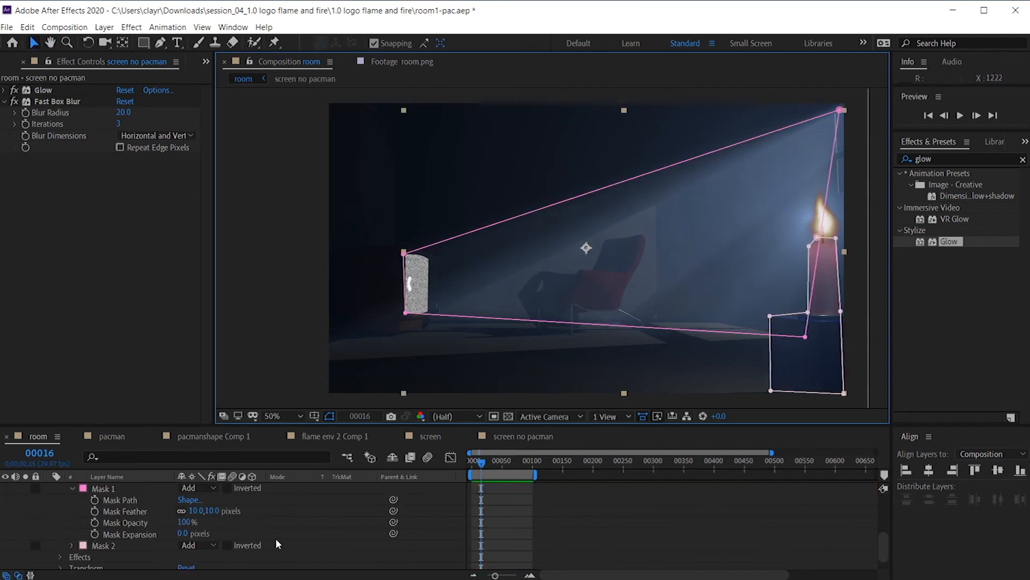
Step: Set Mask 2 of the screen no pacman layer to Subtract and play back the room composition
{"action": "left_click", "coordinate": [211, 544]}
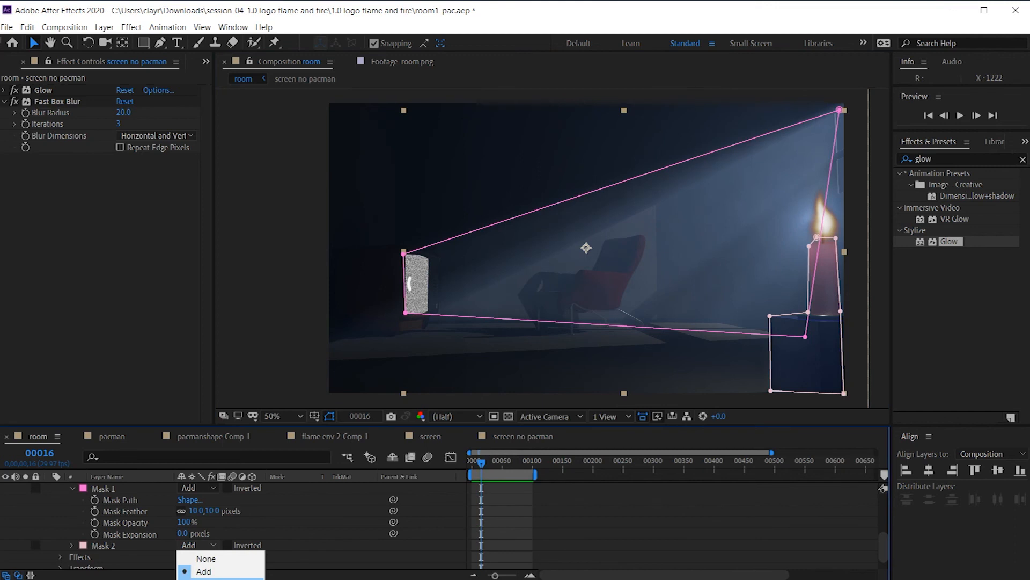
{"action": "left_click", "coordinate": [220, 578]}
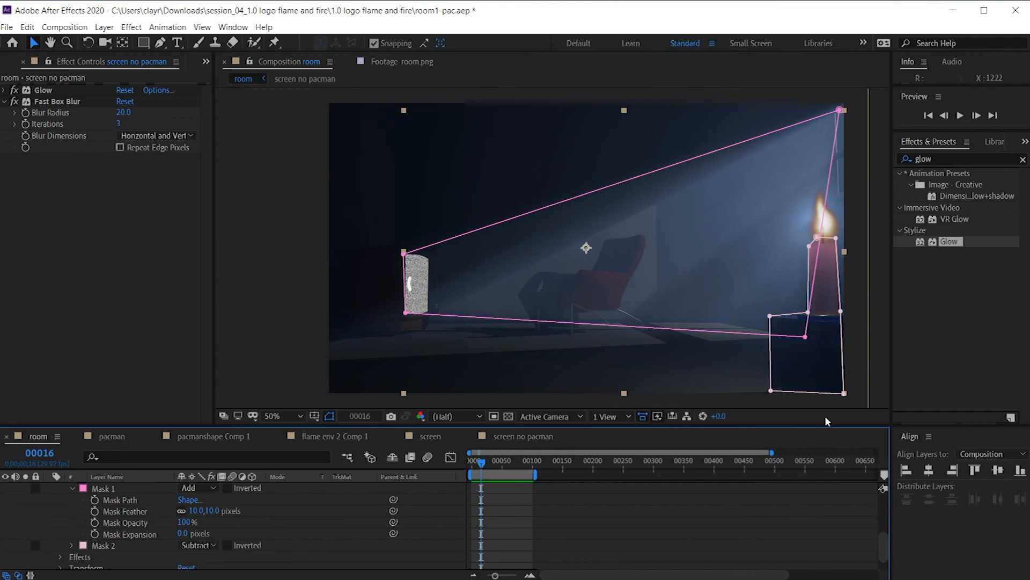
{"action": "left_click", "coordinate": [886, 396]}
{"action": "key", "text": "space"}
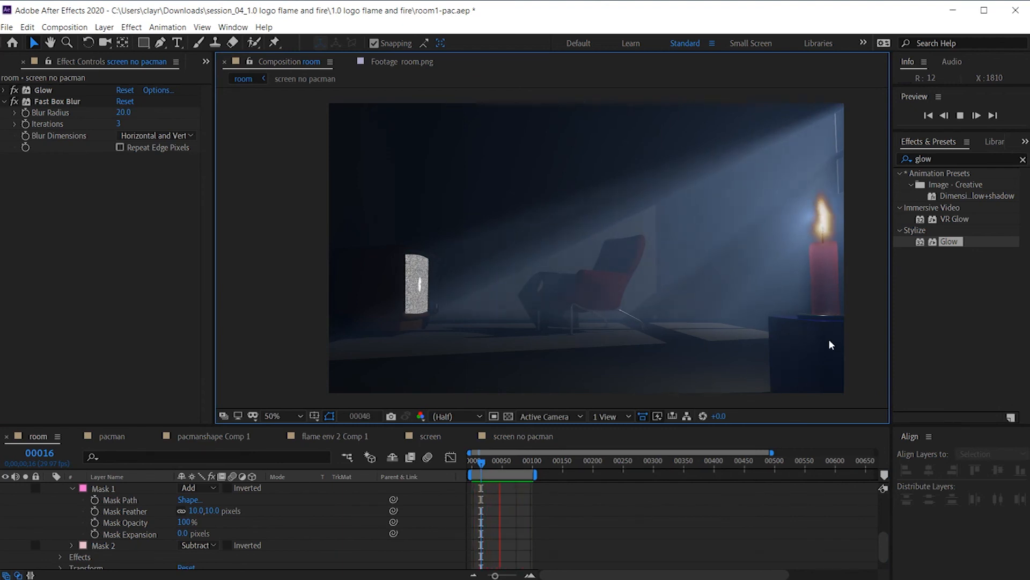
{"action": "left_click", "coordinate": [240, 501]}
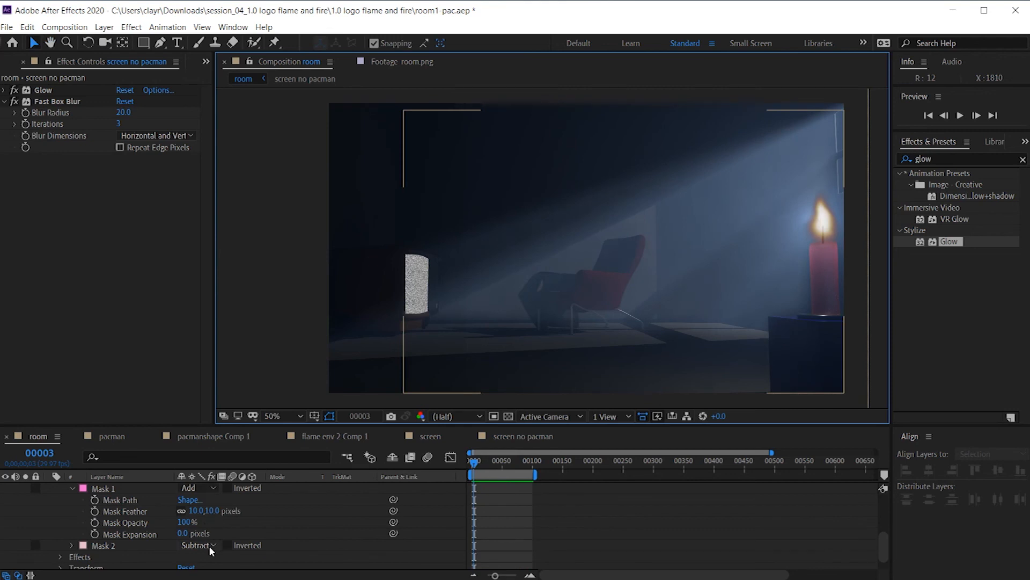
{"action": "key", "text": "space"}
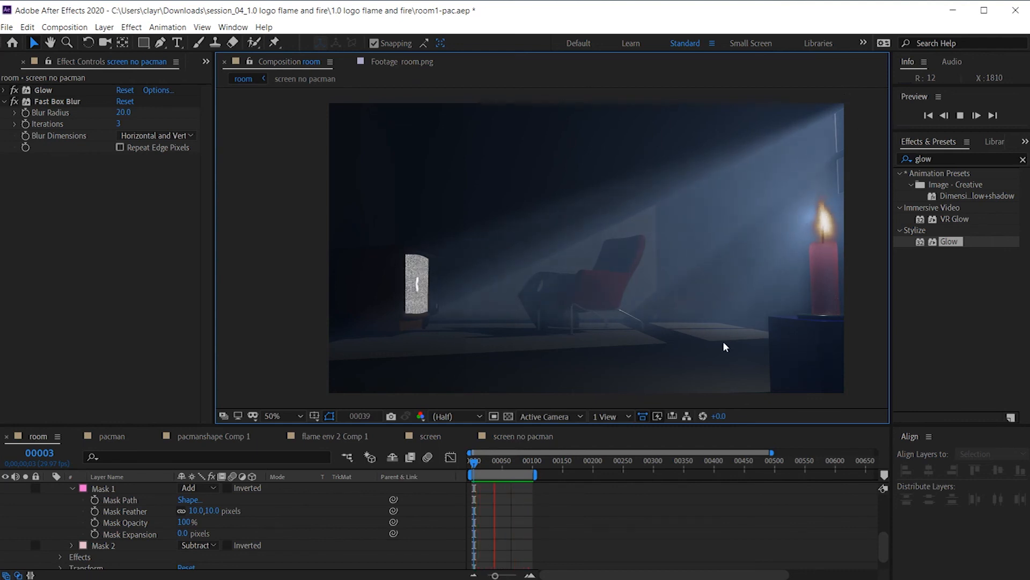
Step: Move Mask 1's lower candle-side corner further down on the candle's table and preview the room composition
{"action": "left_click", "coordinate": [112, 488]}
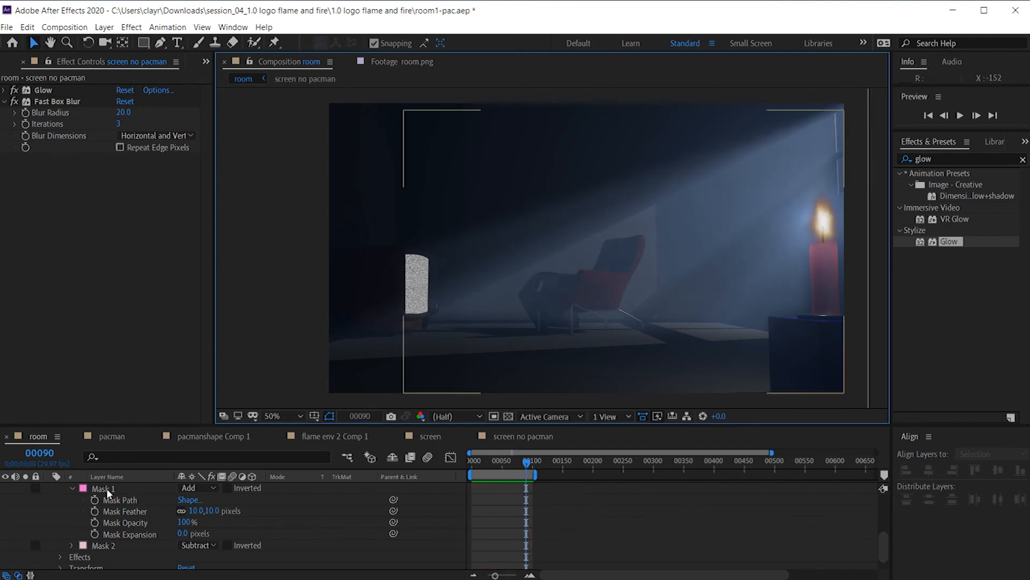
{"action": "left_click", "coordinate": [807, 340]}
{"action": "left_click", "coordinate": [782, 336]}
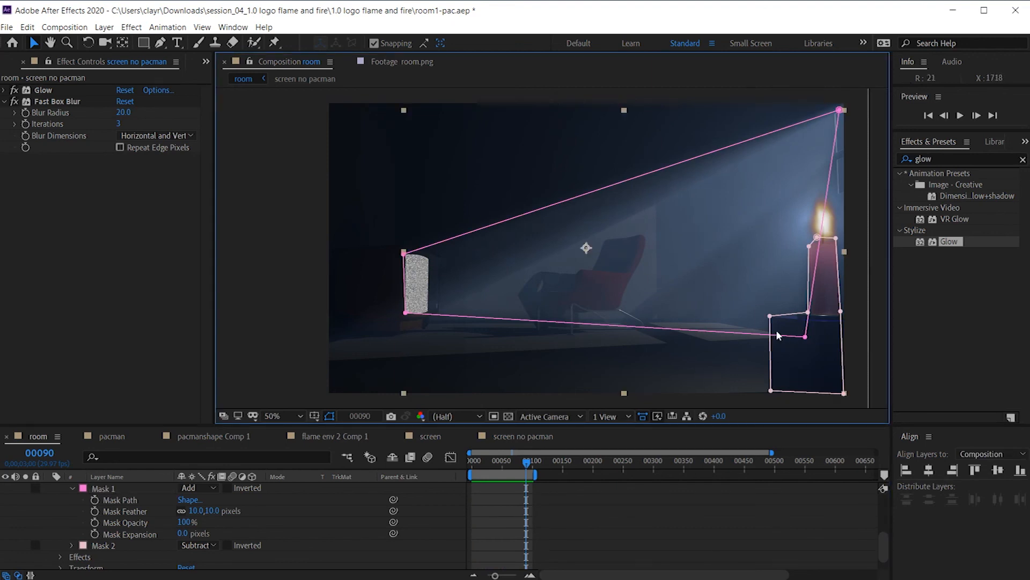
{"action": "left_click_drag", "start_coordinate": [805, 338], "coordinate": [805, 363]}
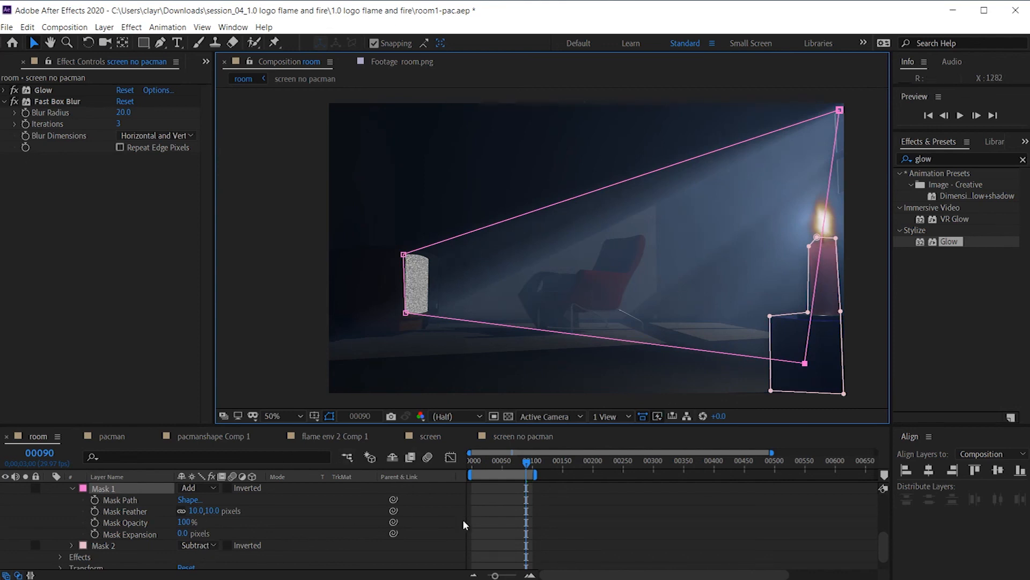
{"action": "key", "text": "space"}
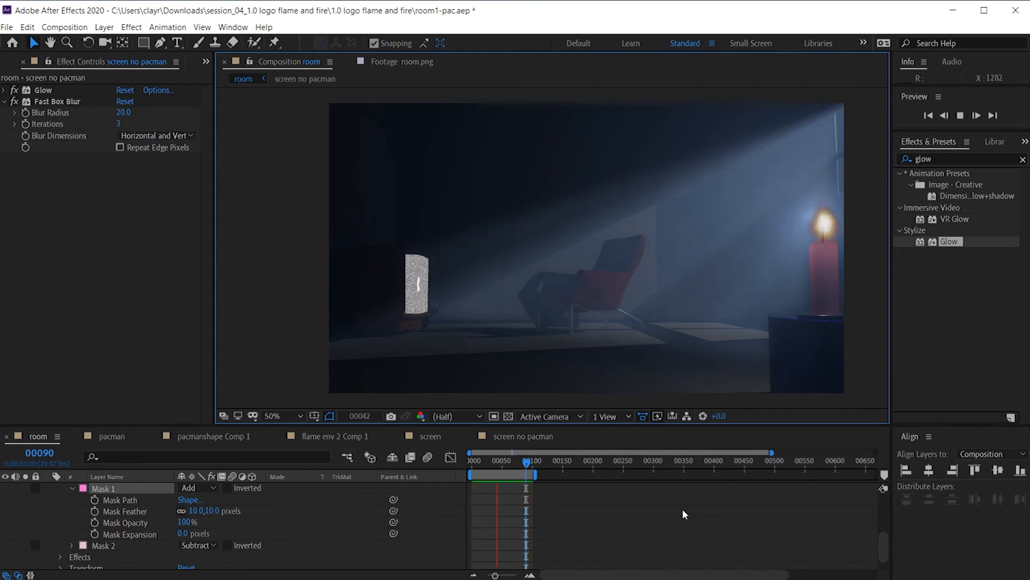